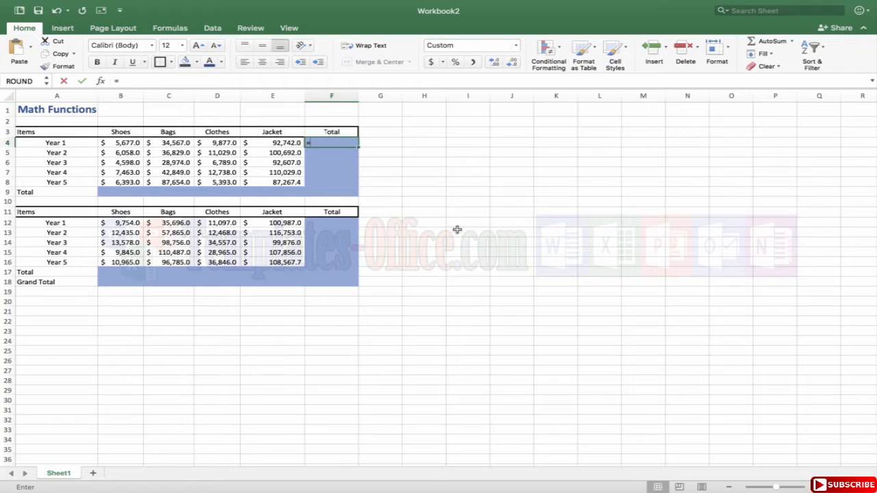
Total Year 1 of the upper table in F4 with =SUM(B4:E4) and fill the formula down through F9.
type("sum")
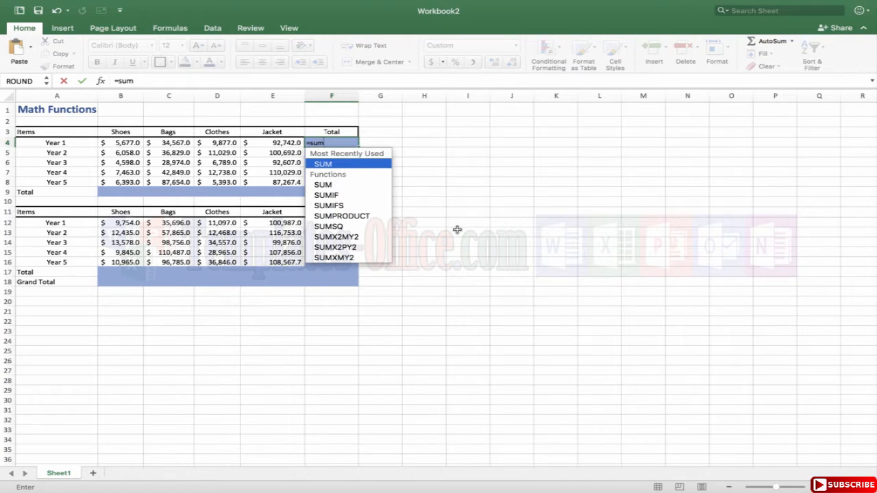
type("(")
left_click_drag(129, 143, 269, 146)
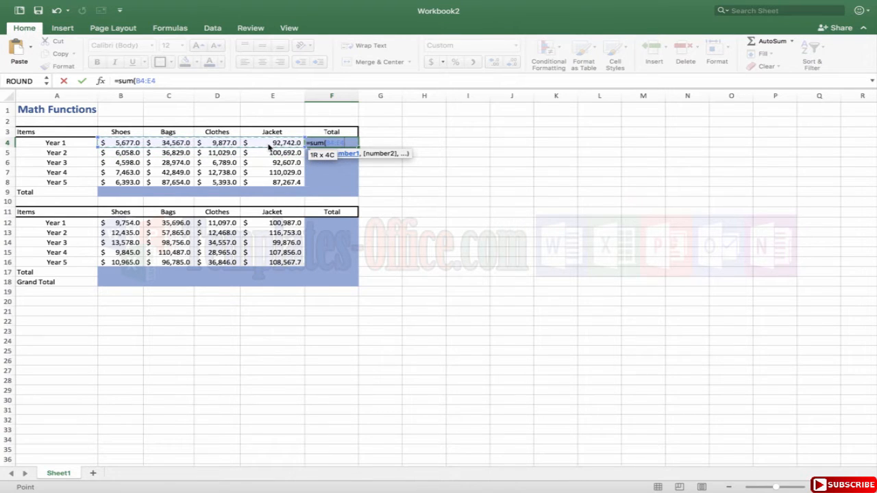
type(")")
key("Return")
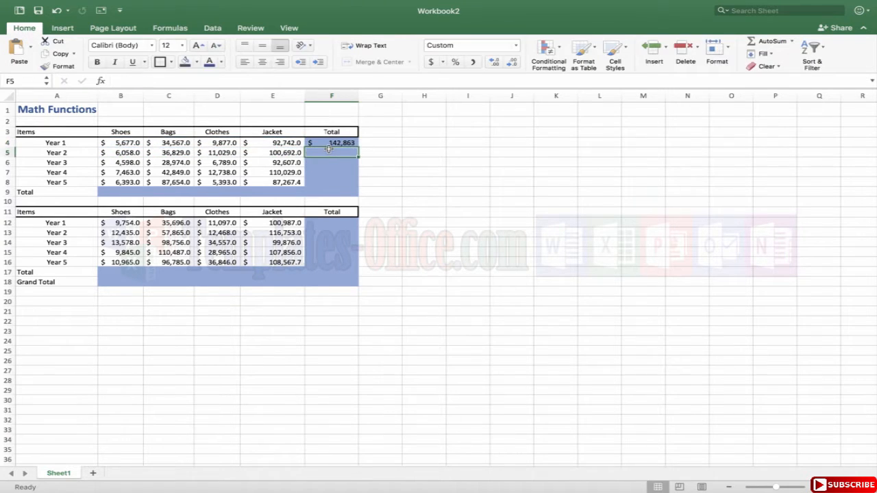
left_click(328, 144)
left_click_drag(359, 146, 355, 193)
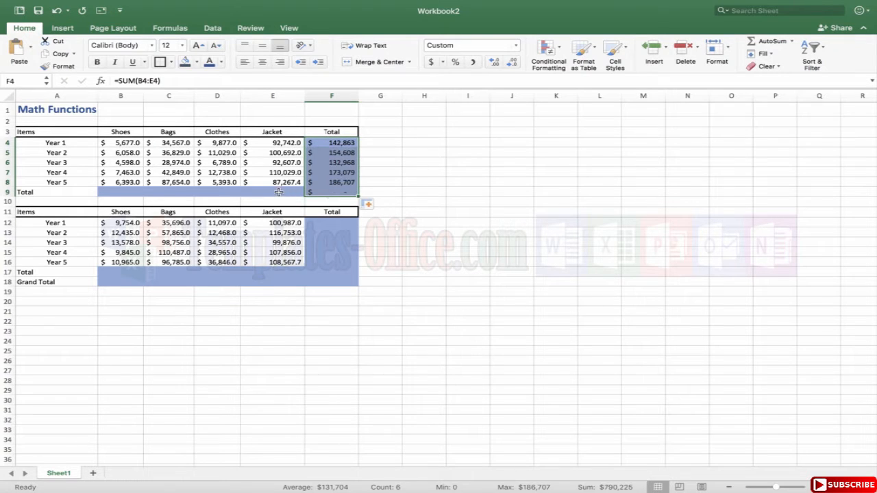
Check the Year 4 total in F7 of the upper table against the sum of B7:E7.
left_click_drag(279, 192, 124, 191)
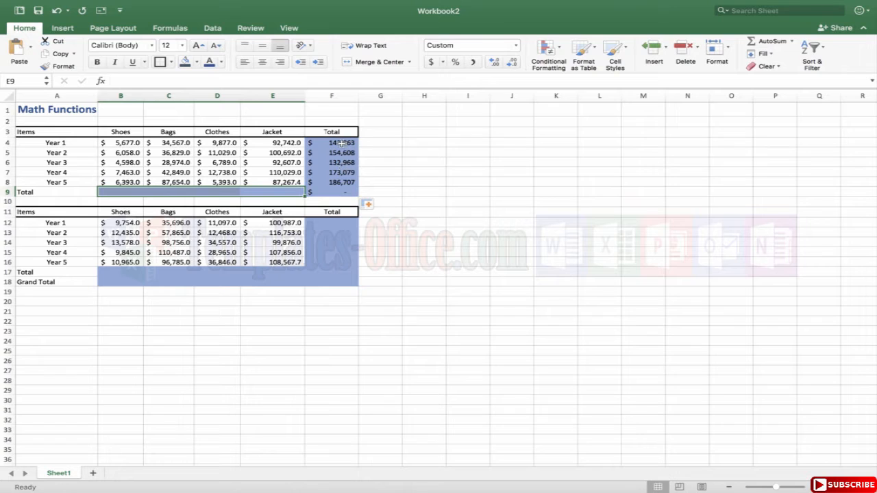
left_click(337, 171)
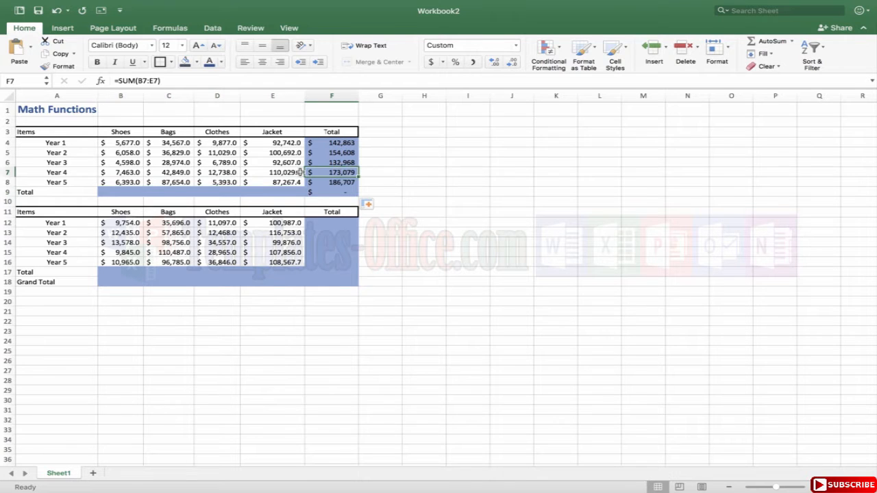
left_click_drag(295, 172, 113, 173)
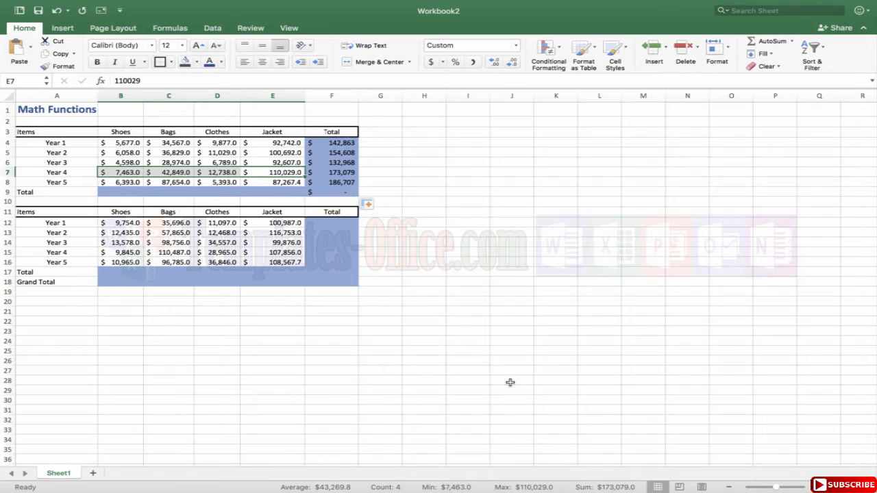
left_click(341, 173)
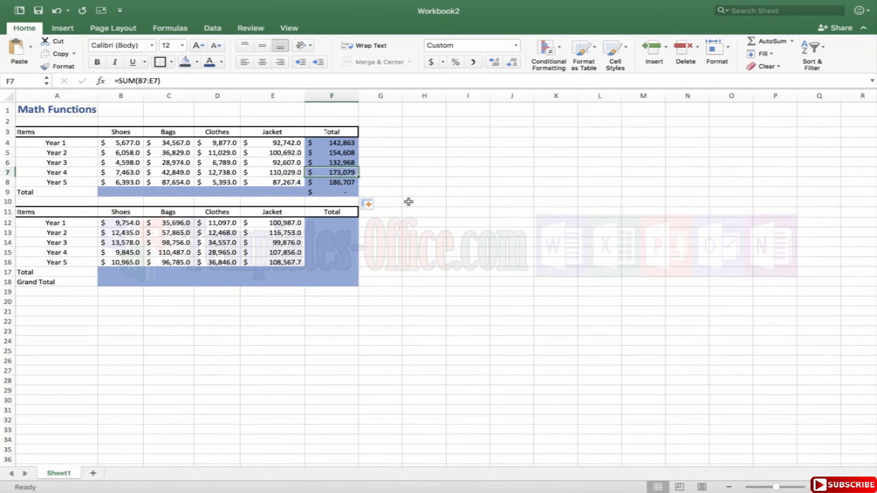
Total the Shoes column in B9 with =SUM(B4:B8) and extend the formula across to E9.
left_click(131, 192)
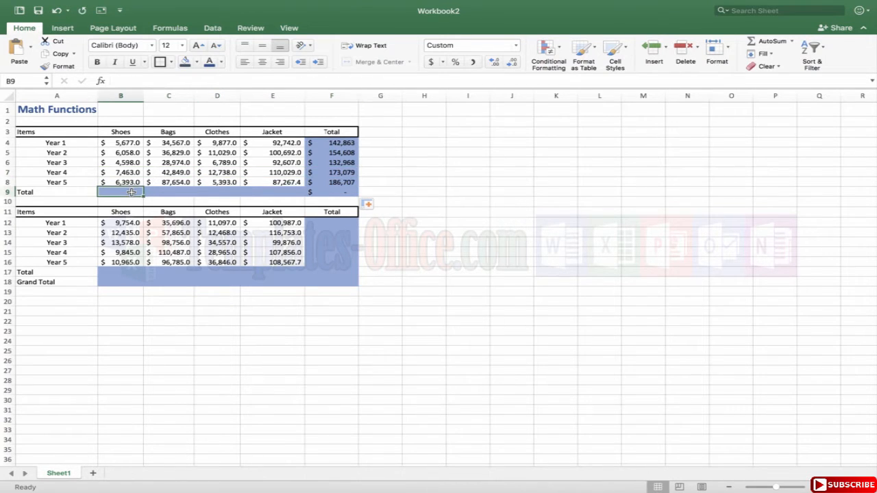
type("=sum")
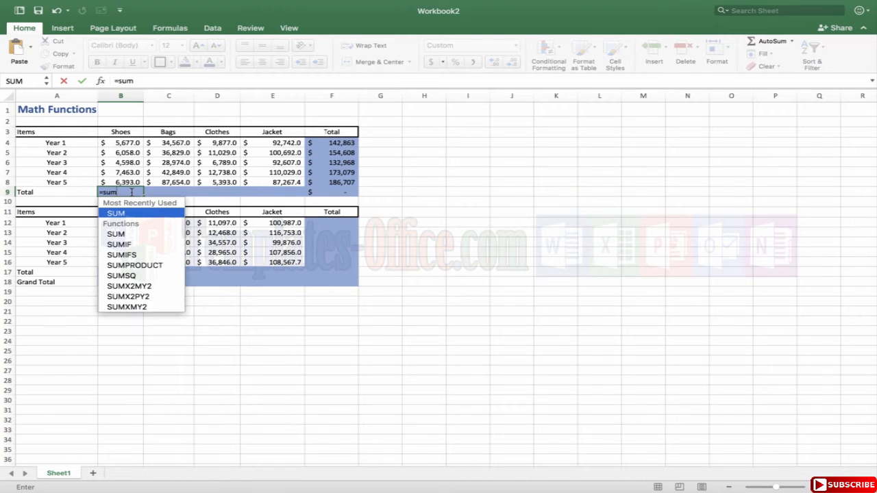
type("(")
left_click_drag(122, 143, 301, 196)
key("Return")
left_click(115, 193)
left_click(350, 192)
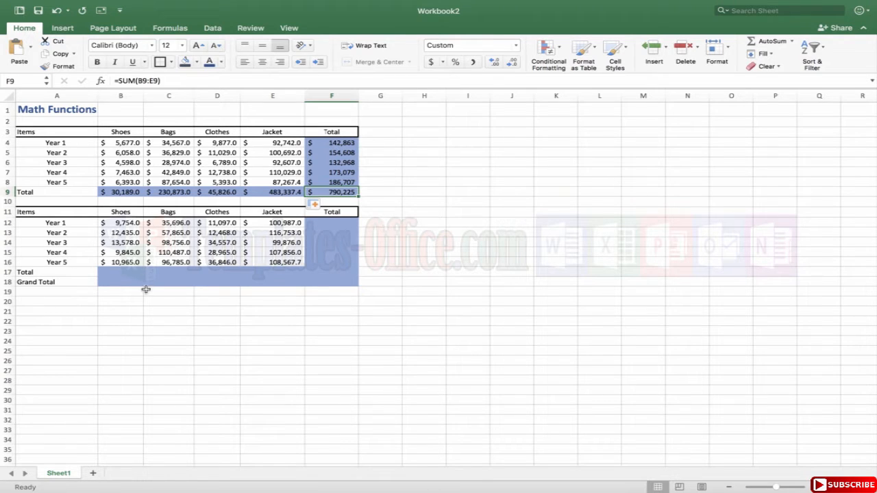
Copy the yearly total formulas from F4:F8 into F12:F16 of the lower table.
left_click_drag(331, 142, 332, 179)
key("super+c")
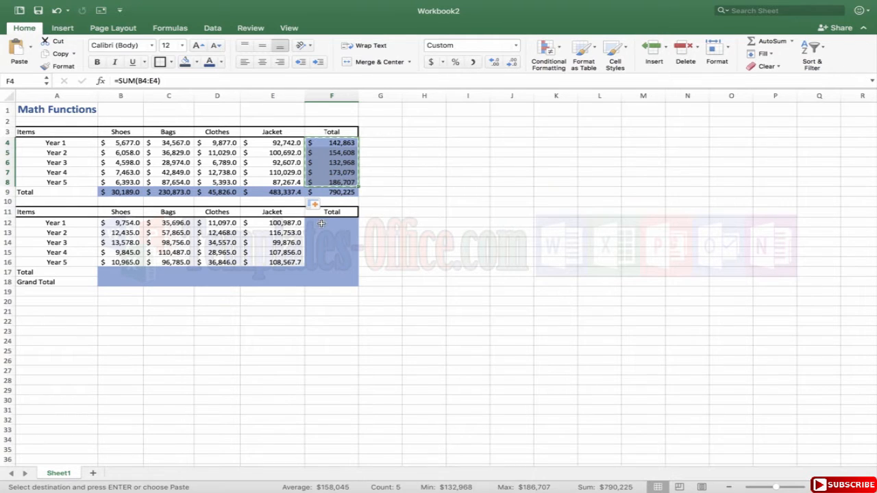
left_click_drag(322, 223, 322, 263)
key("super+v")
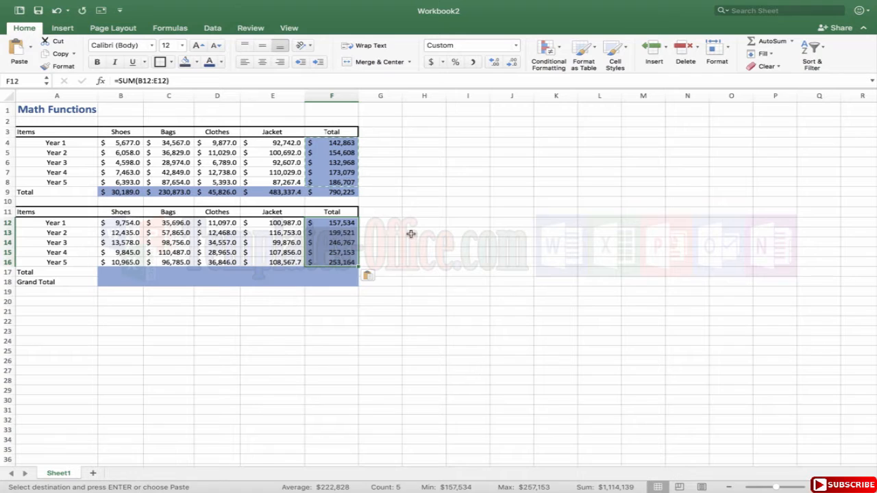
Inspect the cell ranges used by the copied total formulas in F12 and F13.
left_click(387, 225)
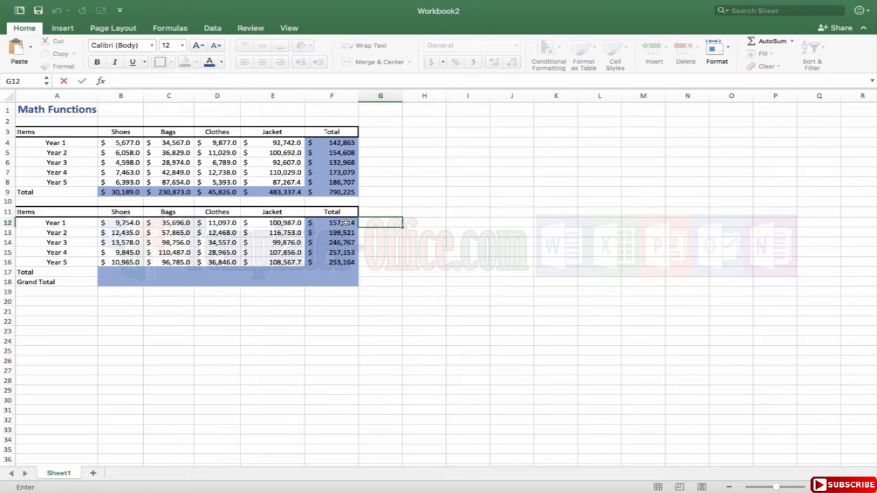
left_click(346, 222)
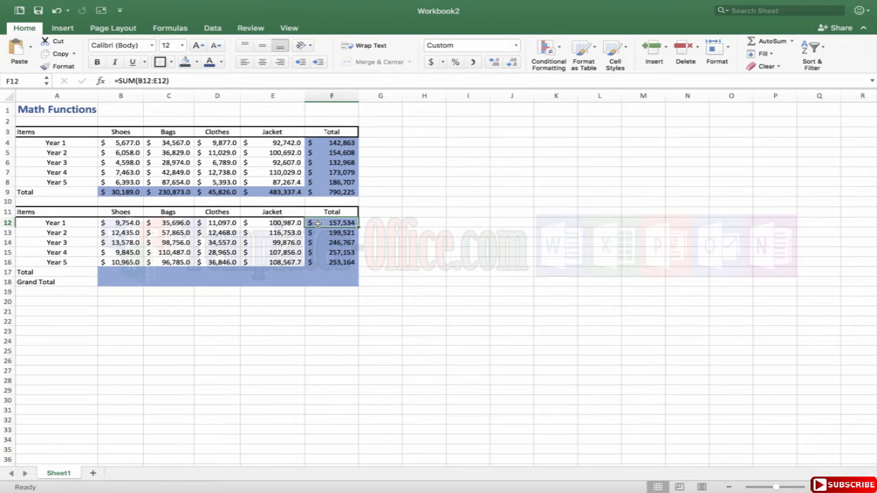
double_click(317, 224)
key("Return")
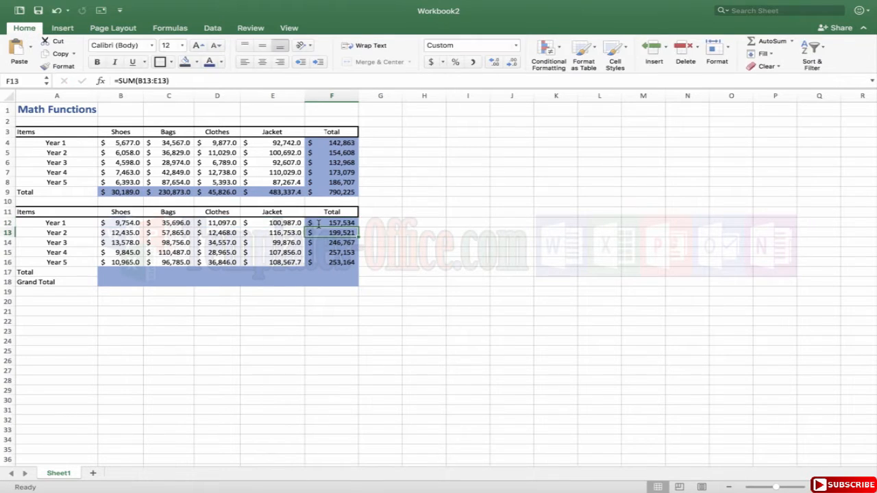
double_click(334, 233)
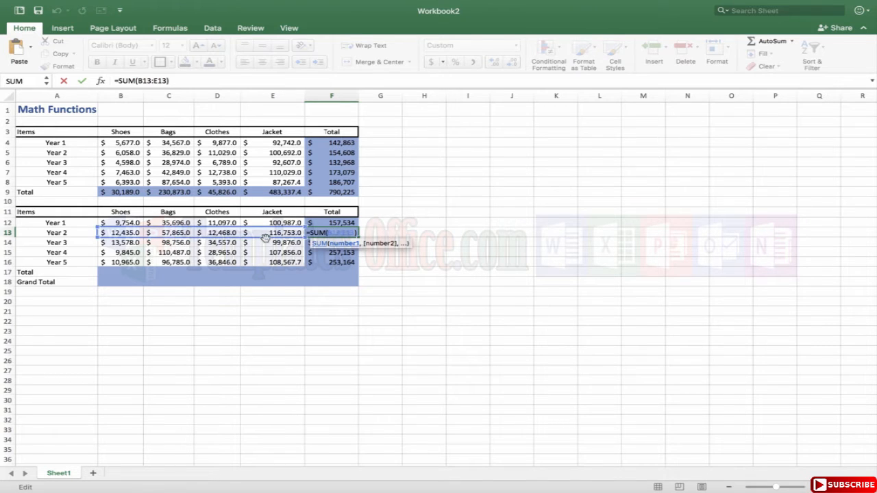
key("Return")
Copy the column total formulas from B9:E9 into B17:E17 of the lower table.
left_click_drag(122, 192, 284, 192)
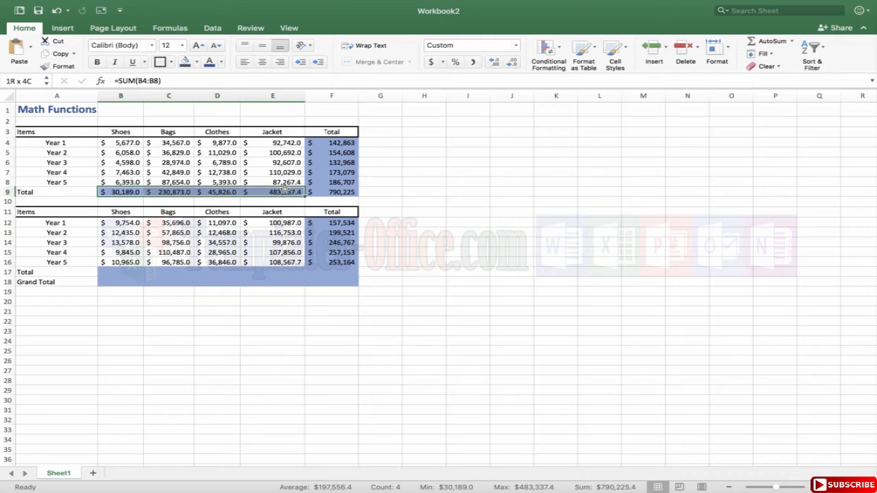
key("ctrl+c")
left_click_drag(137, 272, 277, 272)
key("ctrl+v")
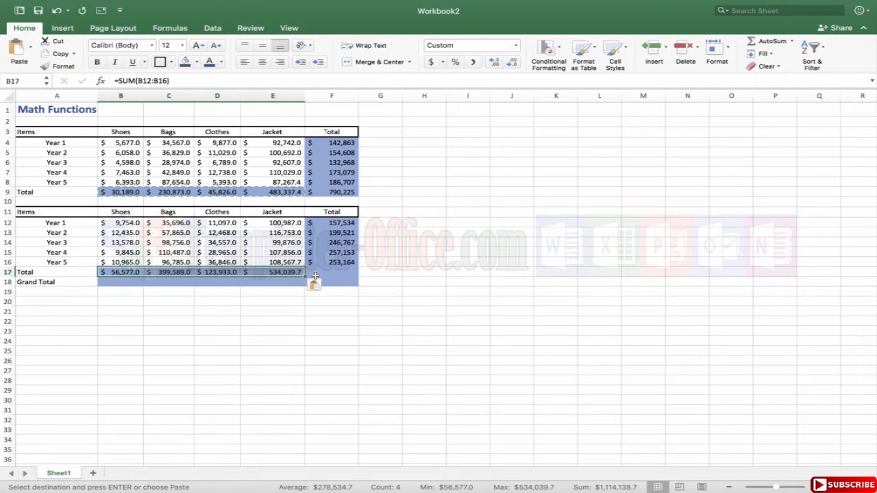
Fill the F16 sum formula down to F17 and check it against the sum of B17:E17.
left_click(325, 262)
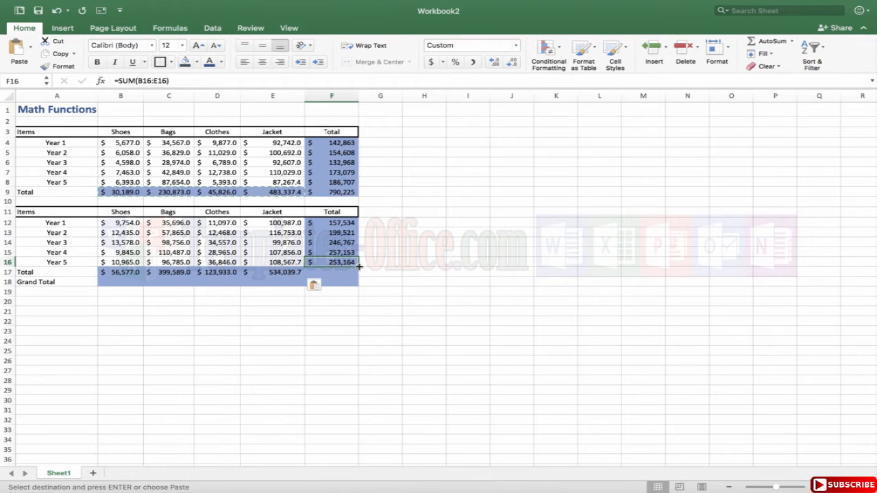
left_click_drag(359, 267, 359, 277)
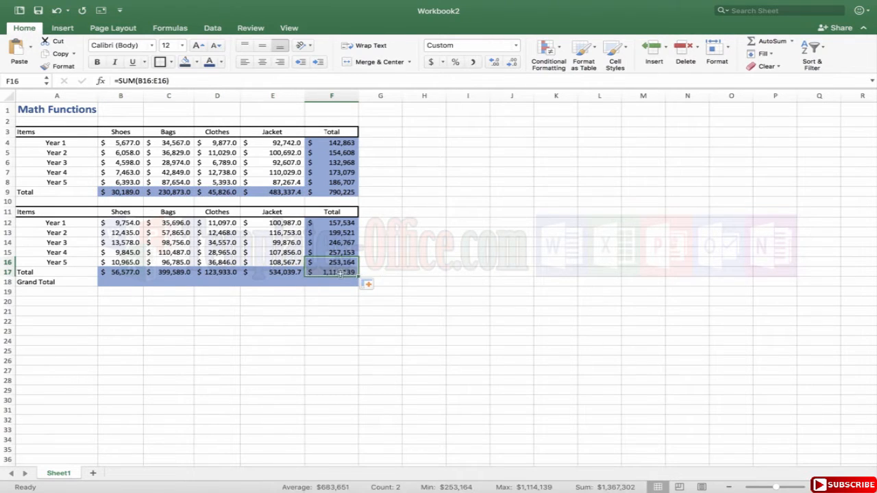
double_click(339, 272)
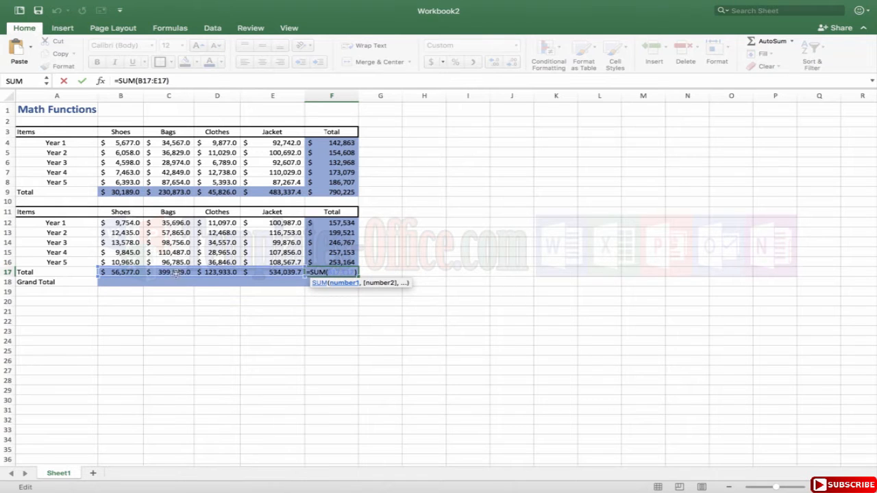
key("Return")
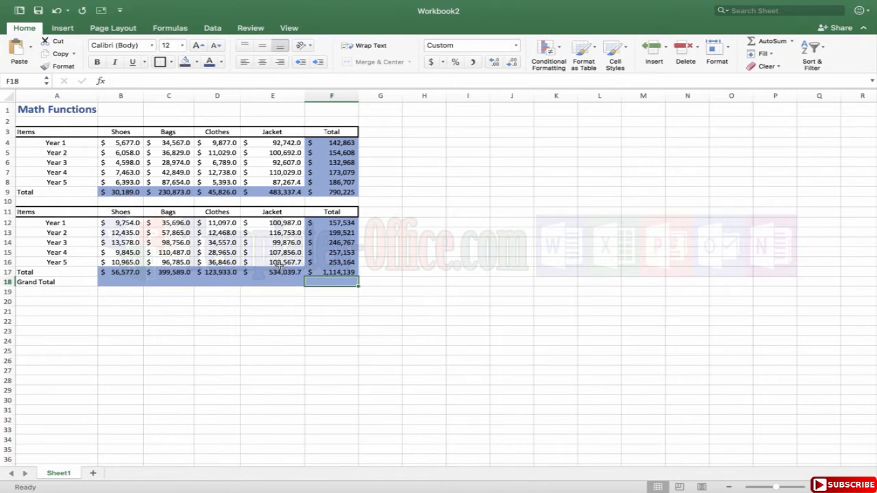
left_click_drag(279, 272, 129, 274)
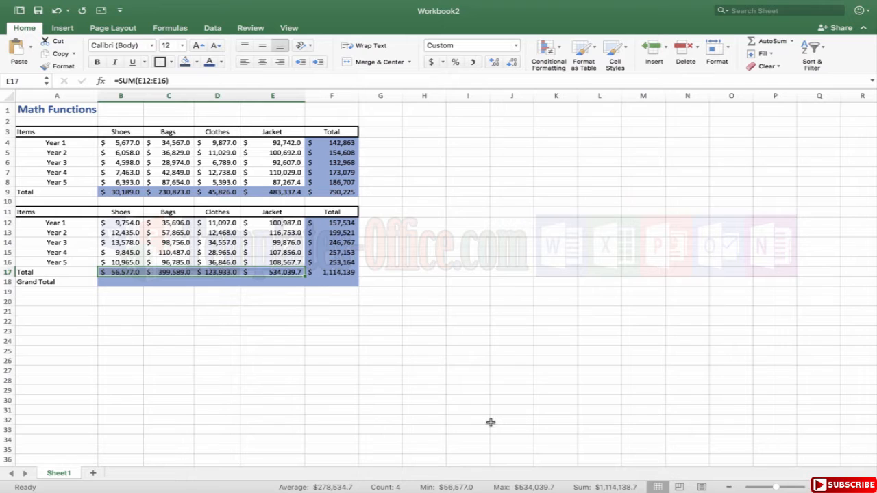
left_click(342, 273)
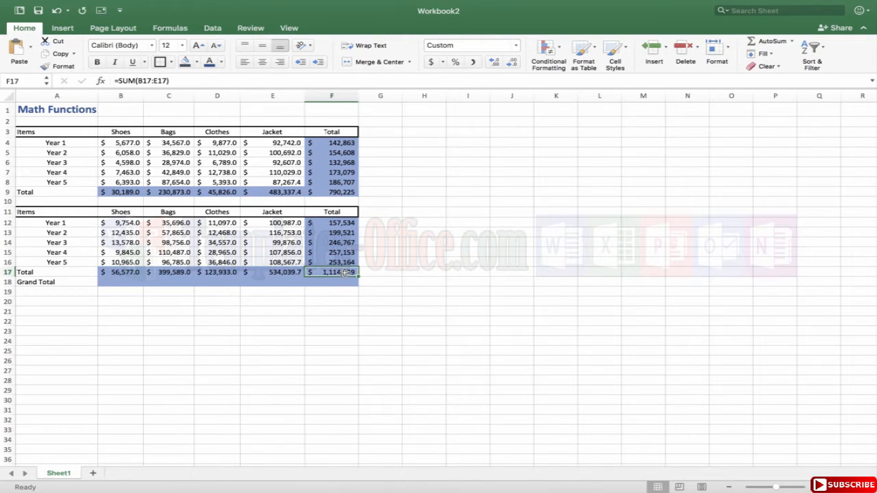
Widen column F, show F17 with one decimal place, and compare it with the sum of B17:E17.
left_click_drag(359, 101, 374, 100)
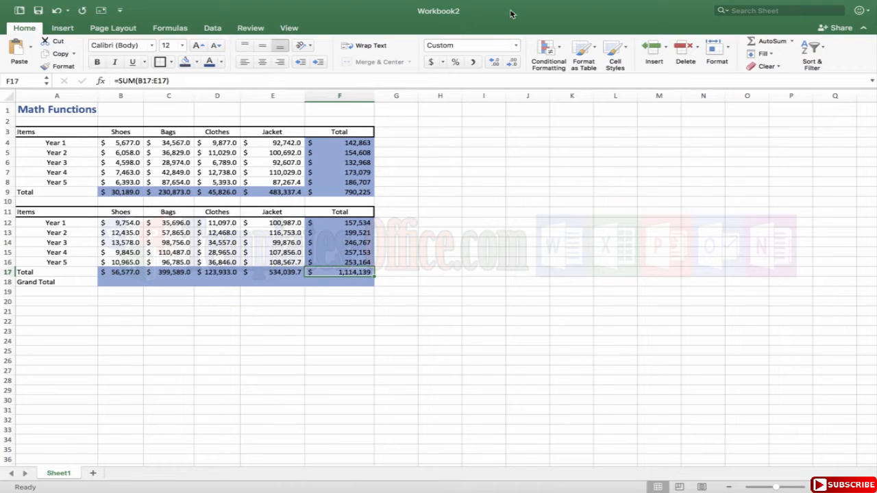
left_click(493, 61)
left_click_drag(293, 273, 122, 272)
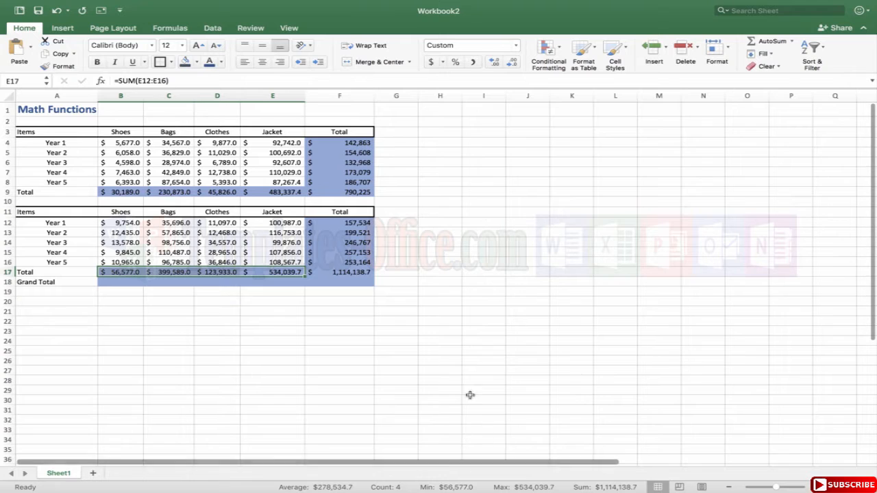
left_click(433, 282)
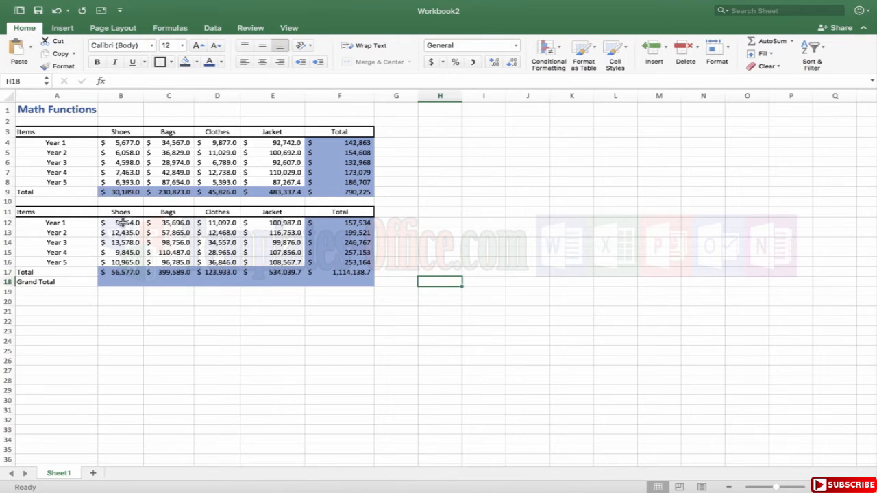
Format all amounts in B4:F9 and B12:F17 uniformly with one decimal place.
left_click_drag(122, 222, 337, 274)
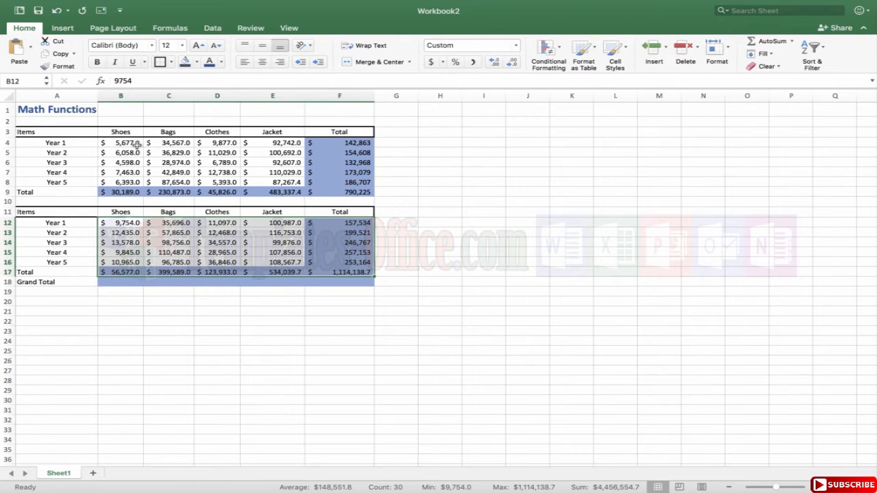
left_click_drag(130, 143, 352, 191)
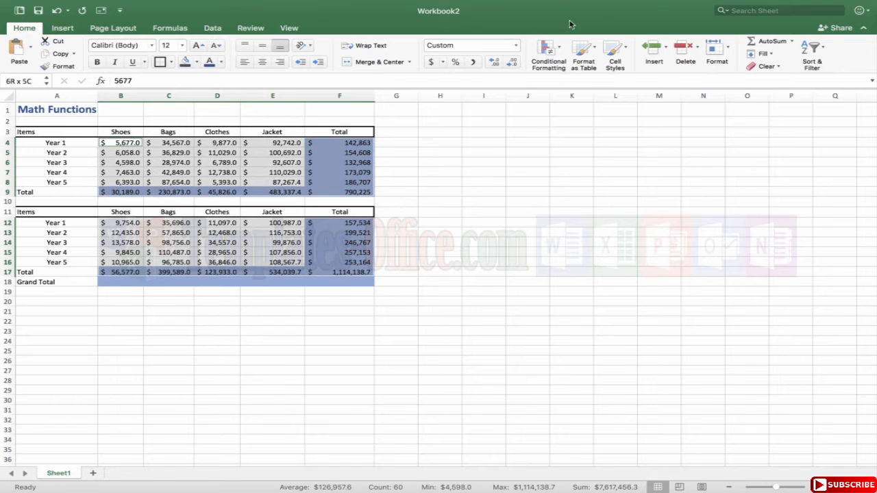
left_click(512, 62)
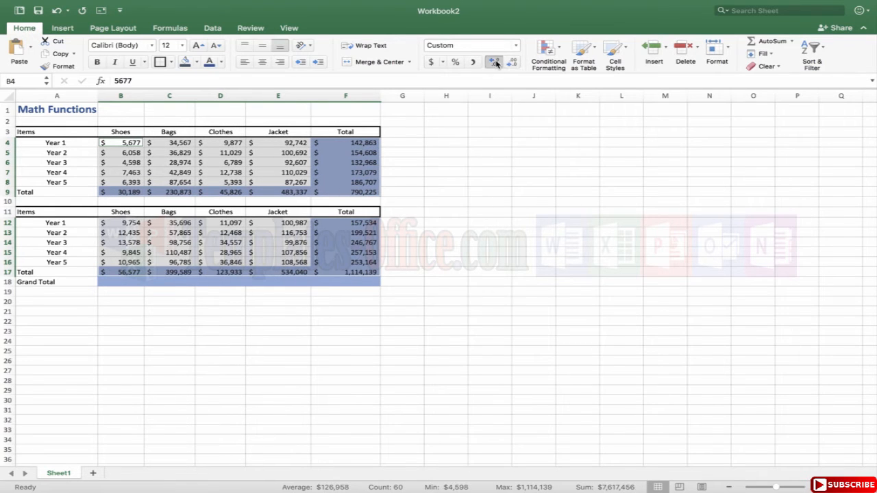
left_click(494, 62)
left_click(446, 201)
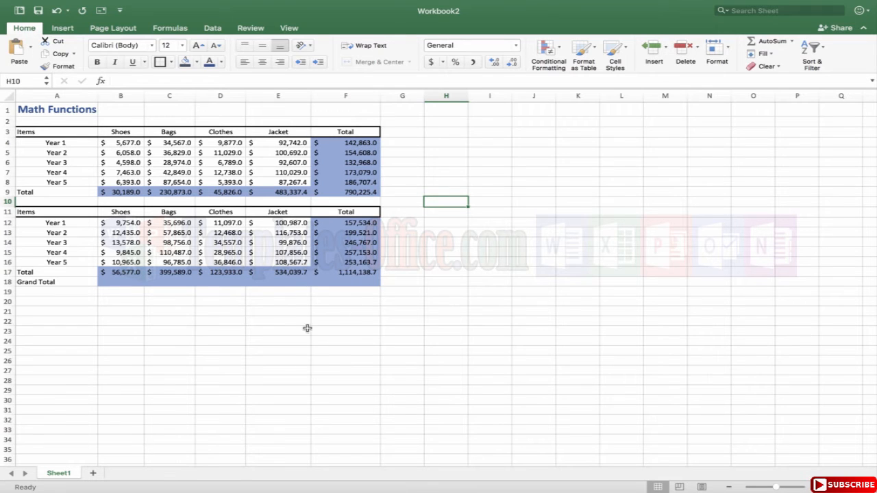
Calculate the Shoes grand total in B18 with =SUM(B9+B17) and check it against the combined sum of B9 and B17.
left_click(113, 285)
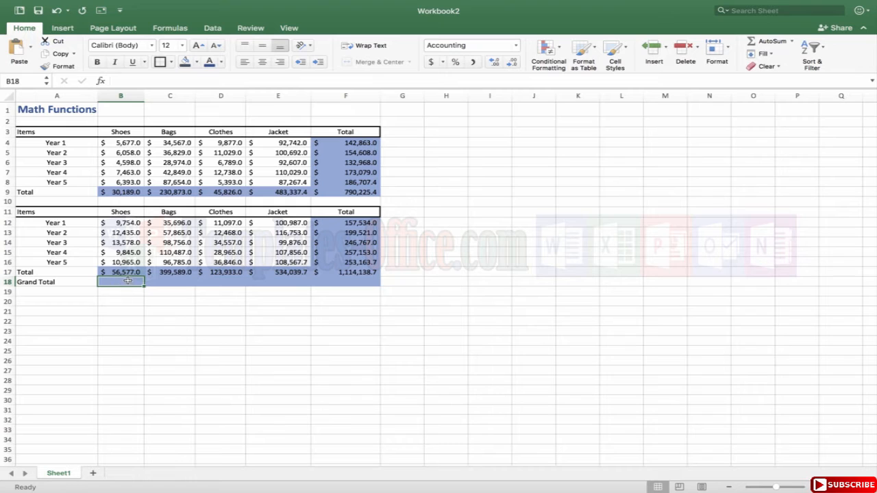
type("=sum")
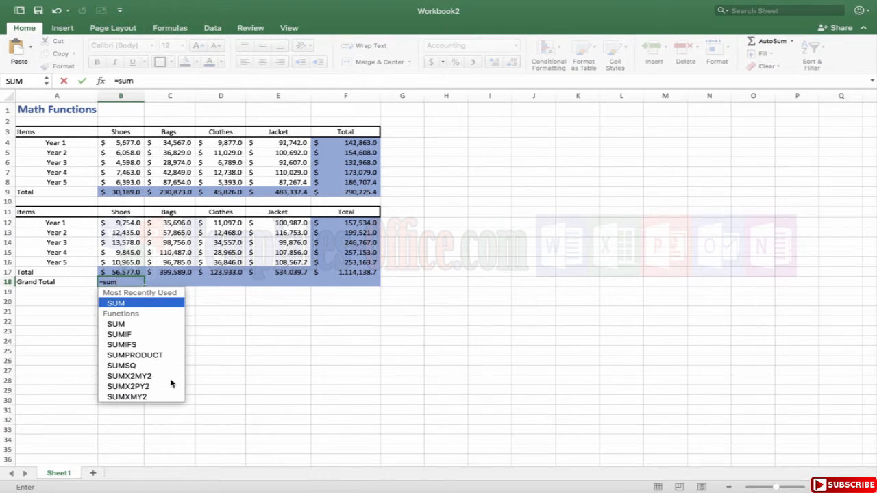
type("(")
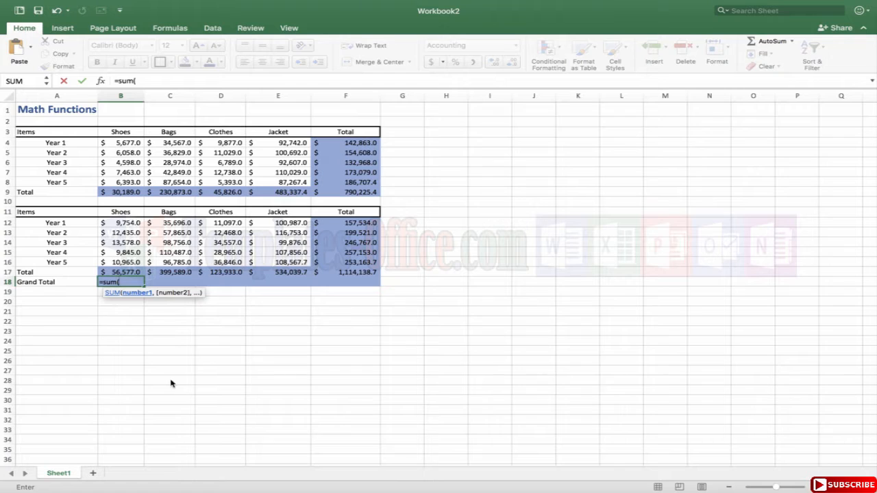
left_click(123, 193)
type("+")
left_click(135, 272)
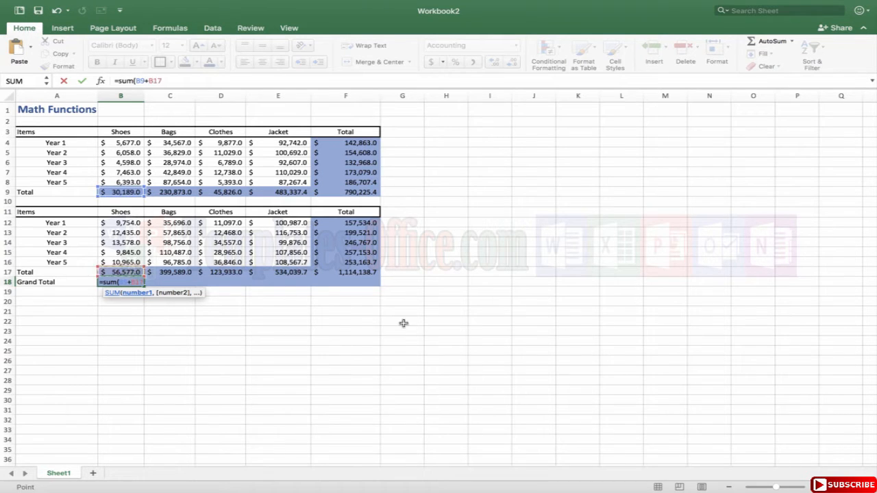
type(")")
key("Return")
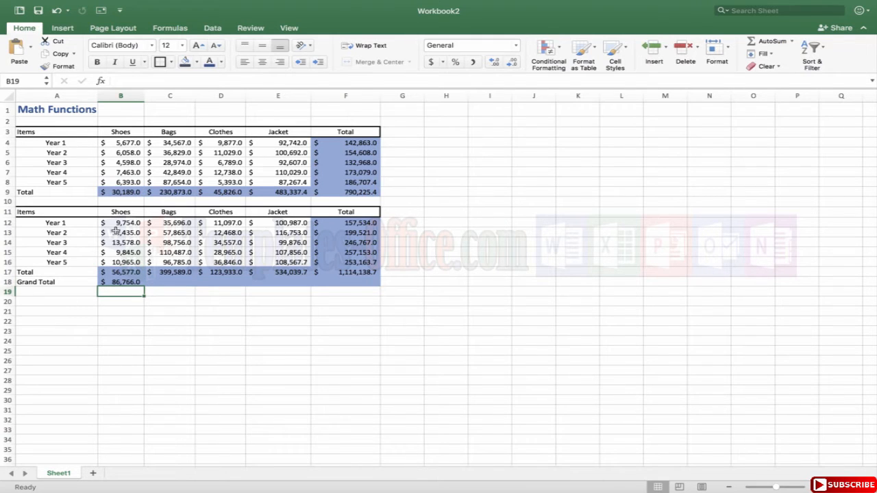
left_click(134, 192)
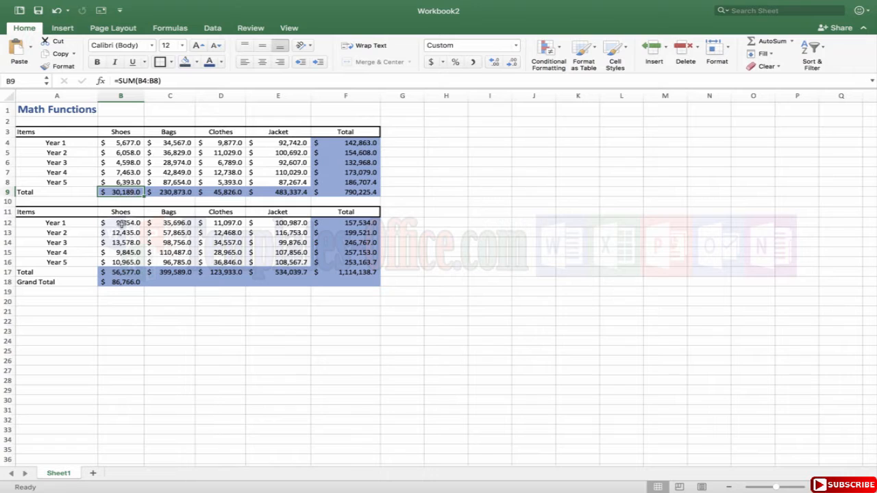
left_click(117, 272, "super")
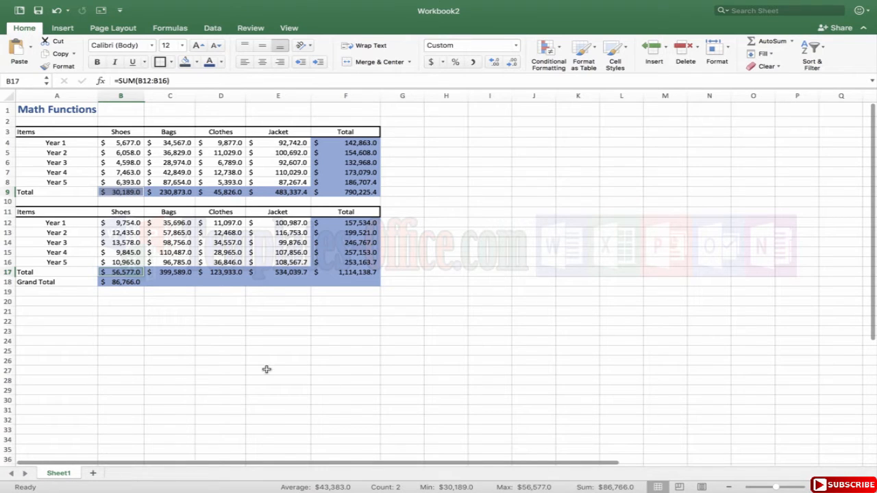
Enter =SUM(C4:C17) in C18 as the Bags grand total.
left_click(164, 285)
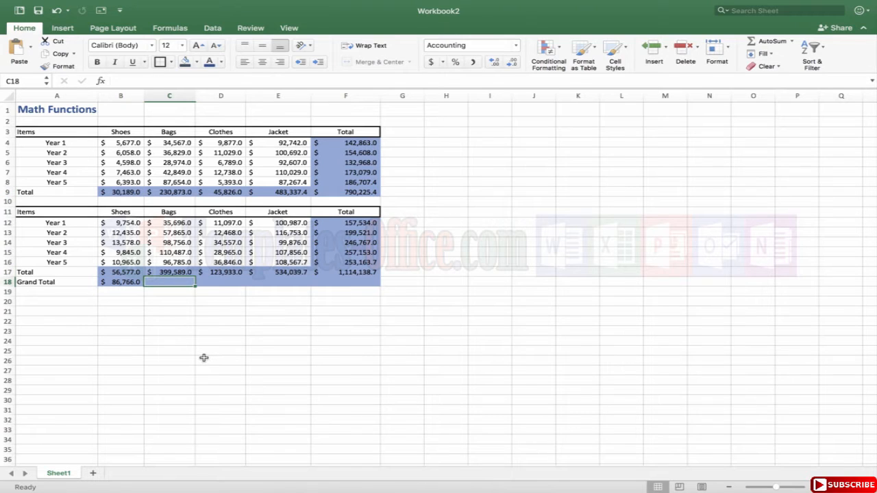
type("=sum")
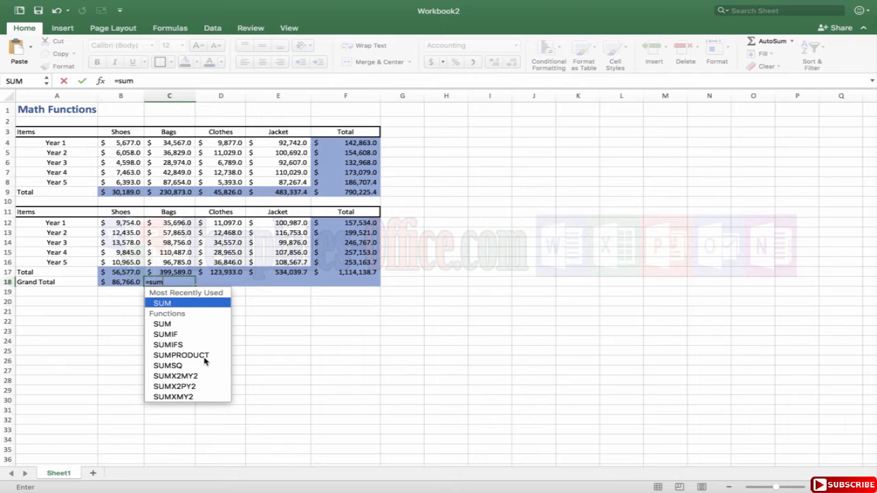
left_click(204, 356)
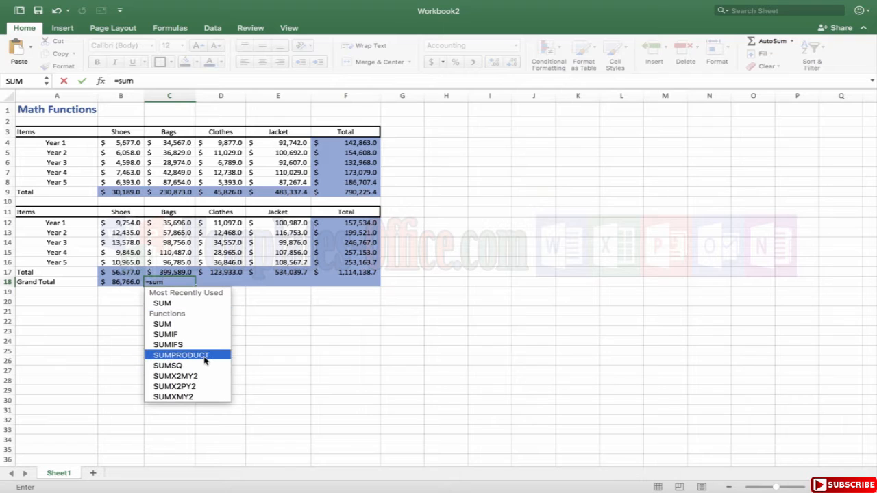
type("(")
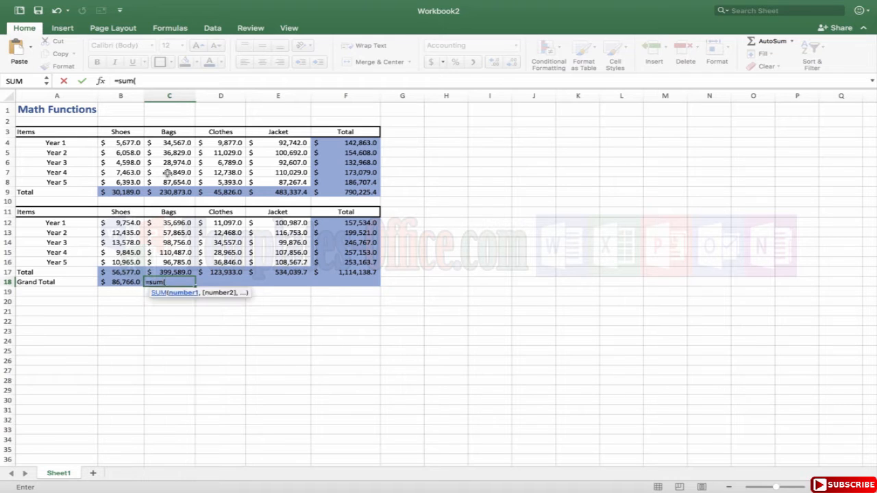
left_click_drag(168, 143, 164, 272)
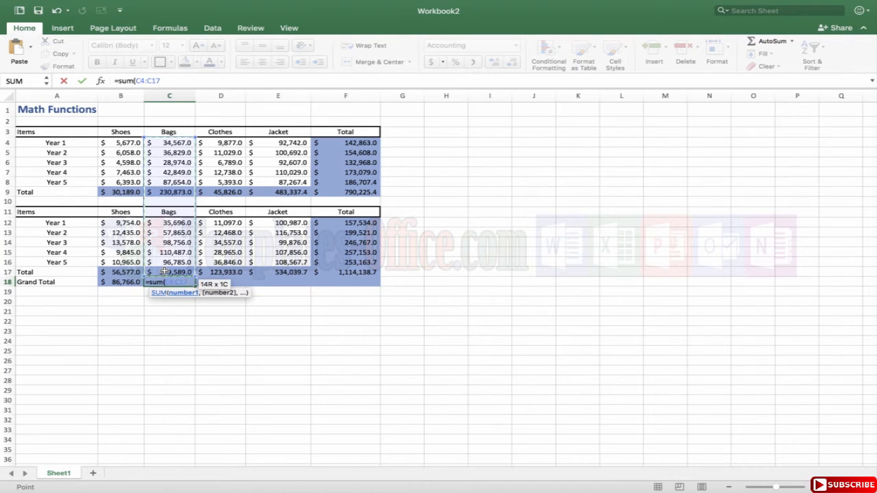
key("Return")
left_click(216, 350)
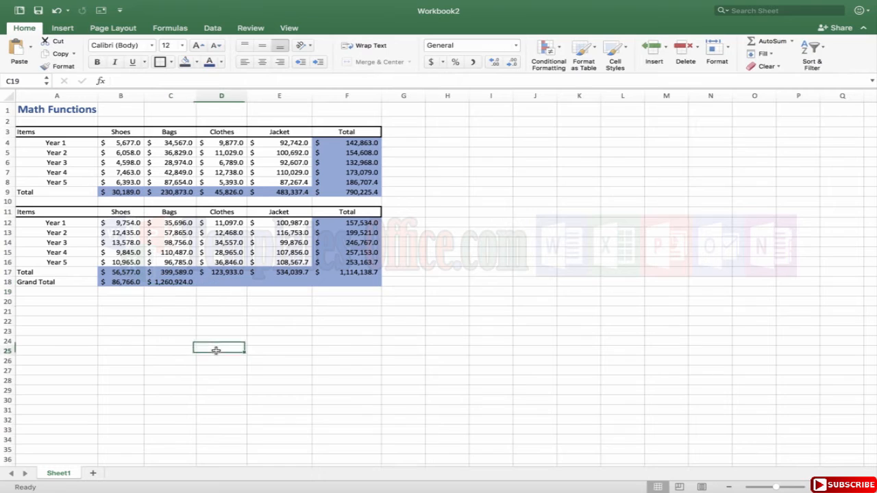
Examine the C18 grand total formula against the C17 subtotal and the sum of the range C4:C17.
left_click(177, 273)
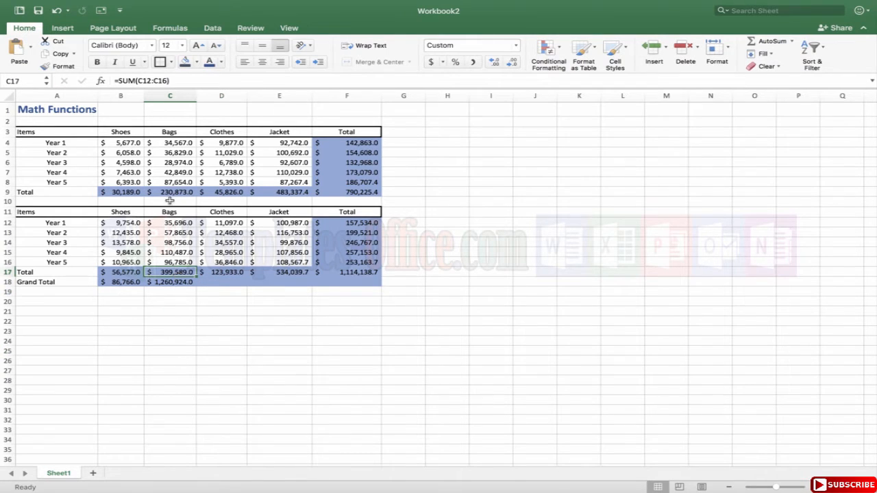
left_click(183, 341)
left_click(168, 281)
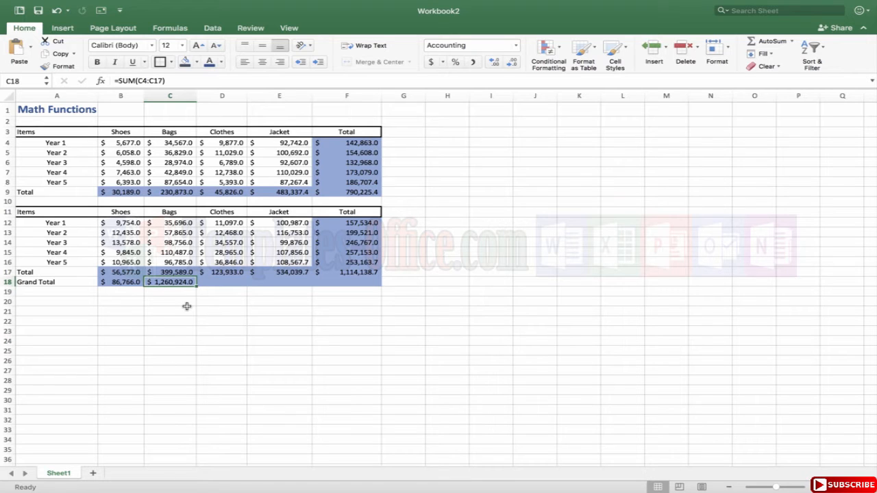
mouse_move(171, 225)
left_mouse_down()
mouse_move(175, 253)
mouse_move(173, 223)
left_mouse_up()
left_click(173, 272)
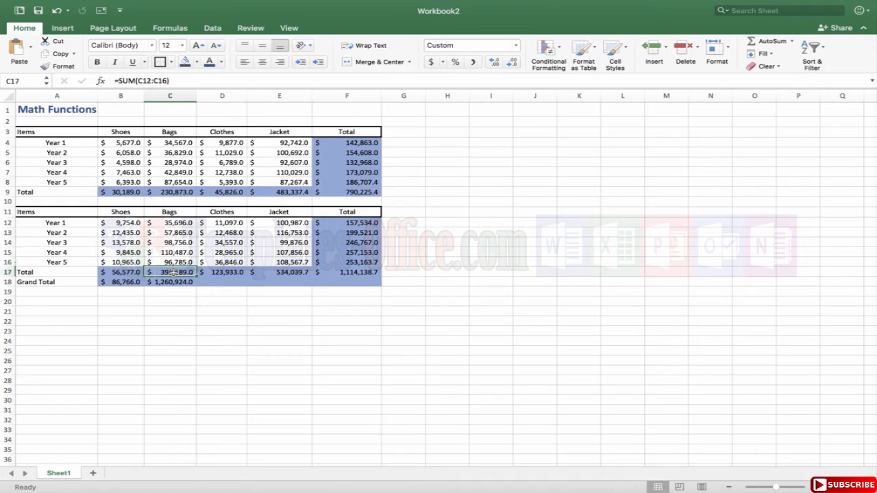
left_click_drag(184, 143, 170, 272)
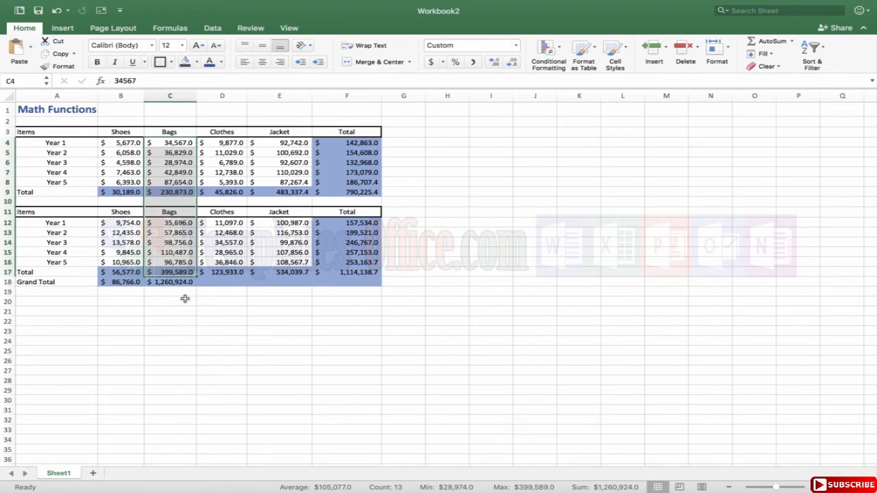
left_click(183, 281)
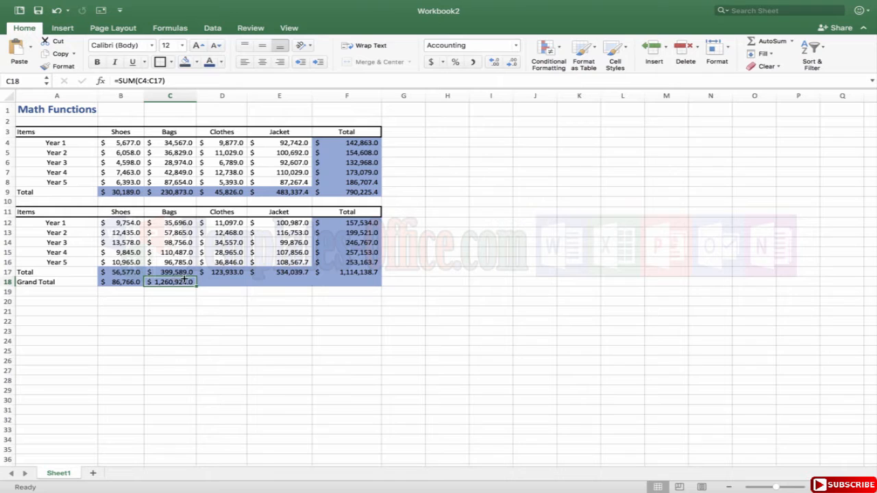
Calculate the Clothes grand total in D18 with =D9+D17 and review the cells its formula references.
left_click(215, 279)
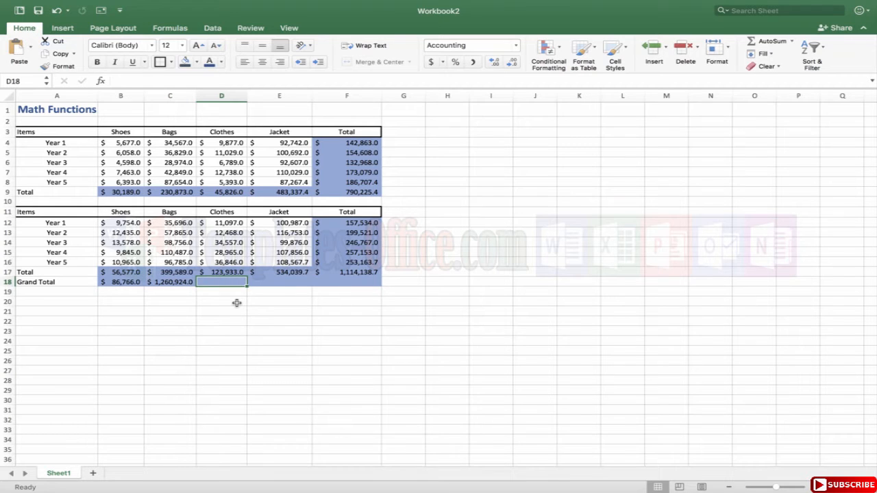
type("=")
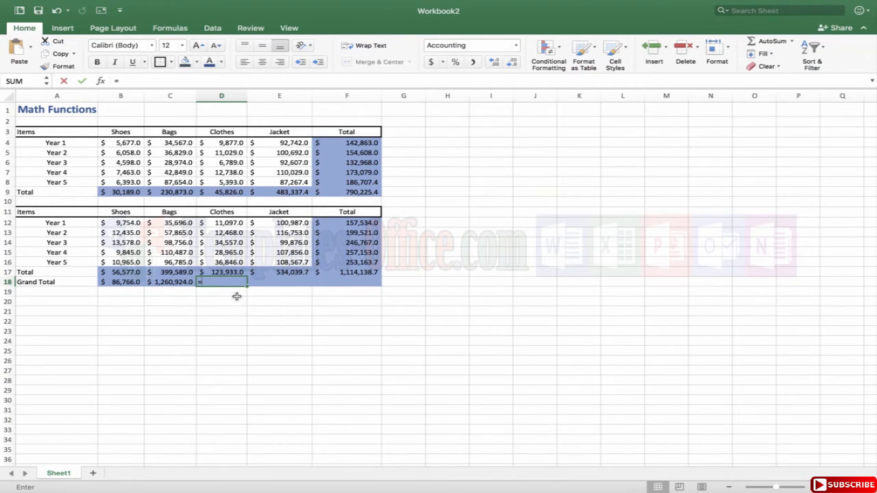
left_click(220, 192)
type("+")
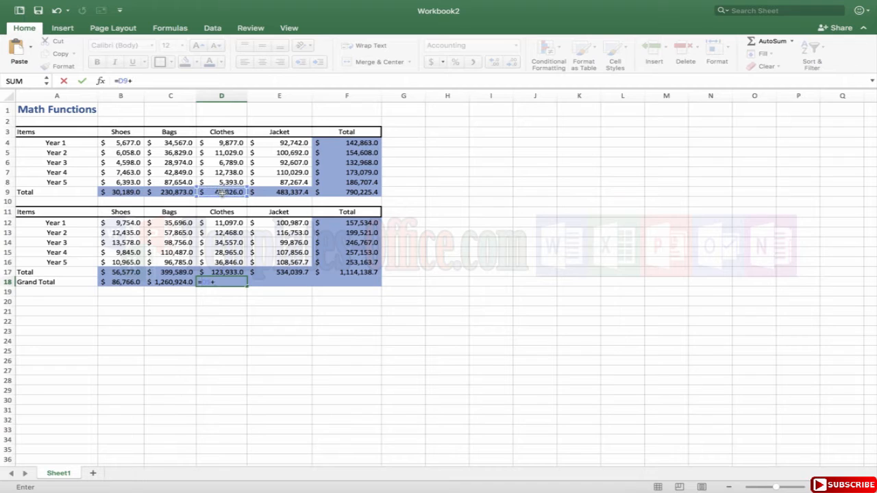
left_click(221, 271)
key("Return")
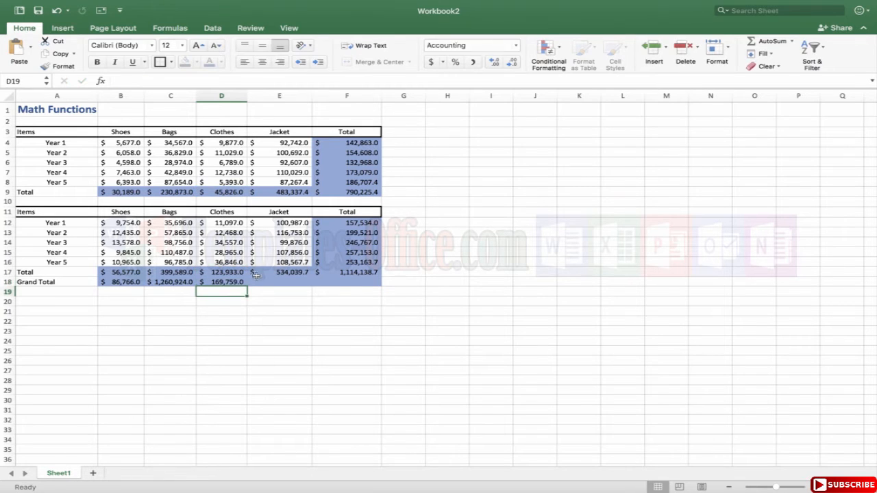
left_click(208, 281)
double_click(208, 282)
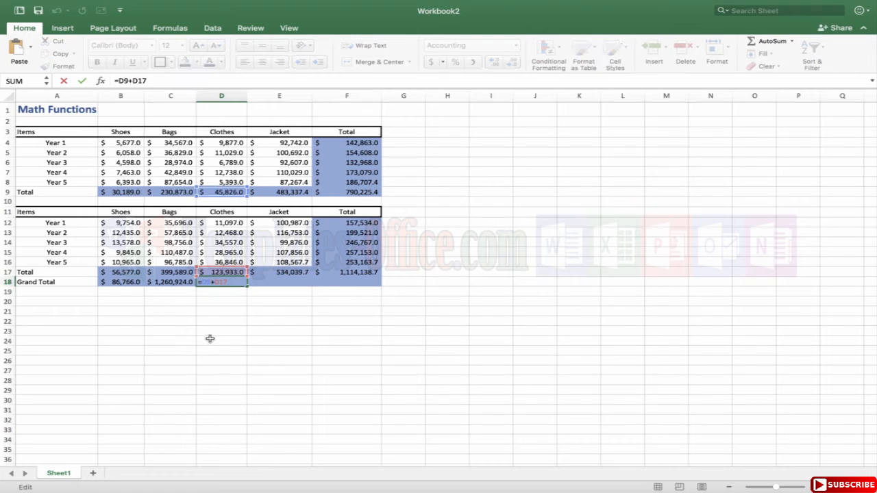
key("Return")
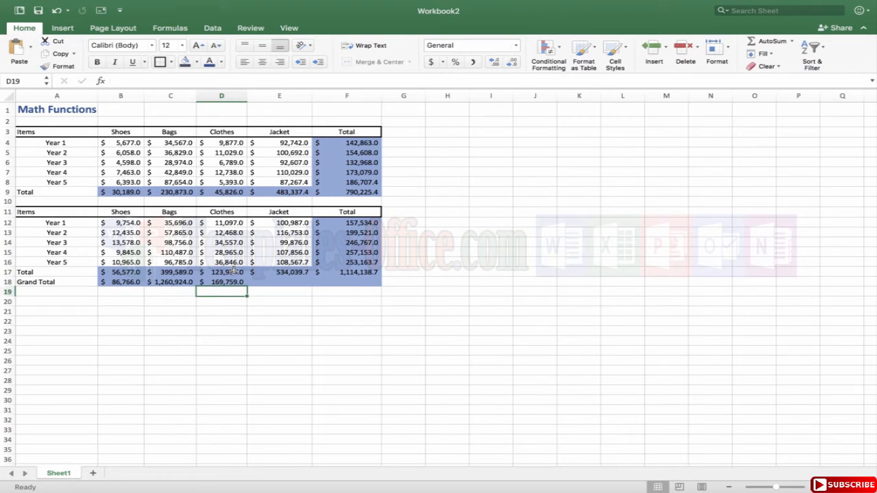
Begin a SUBTOTAL formula in E18 for the Jacket grand total.
left_click(278, 281)
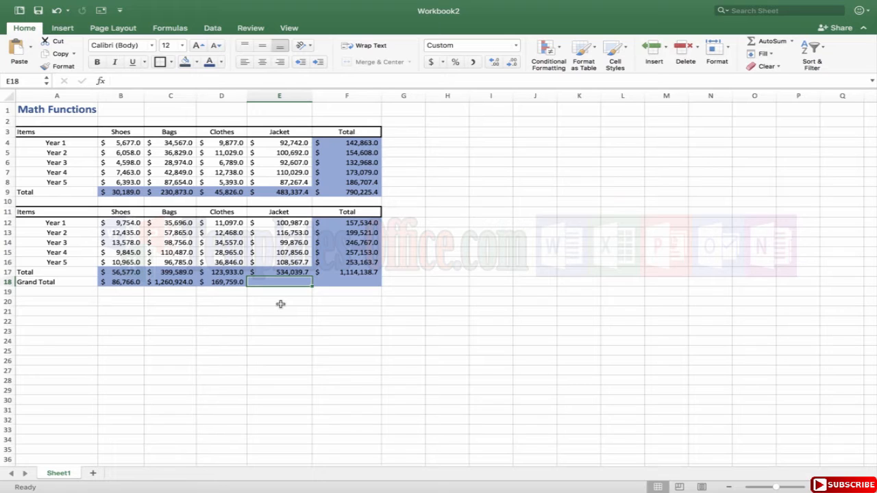
type("s")
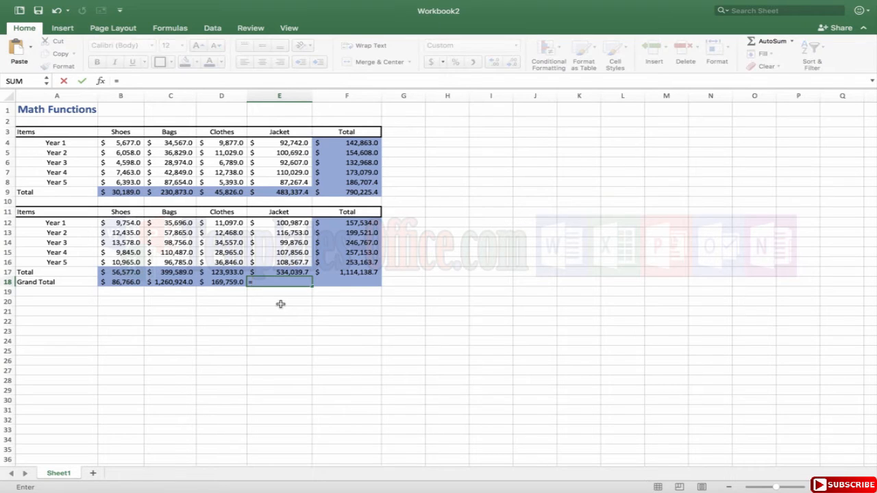
type("ubtot")
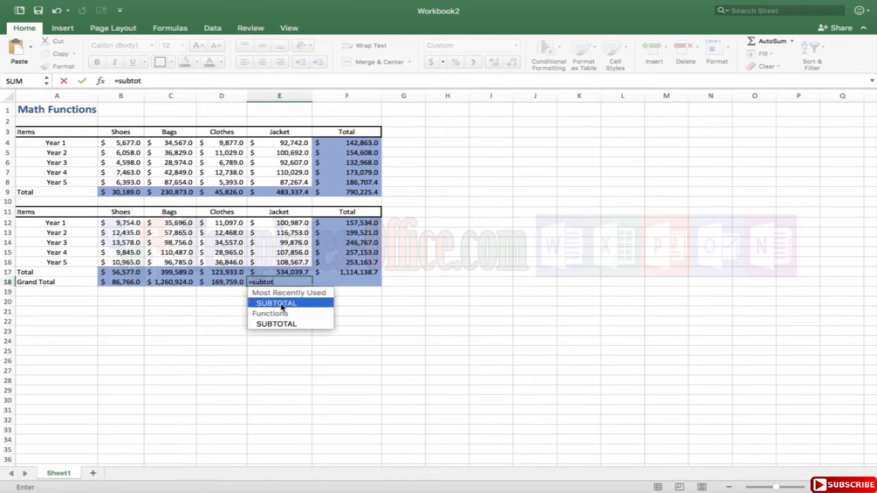
type("al(")
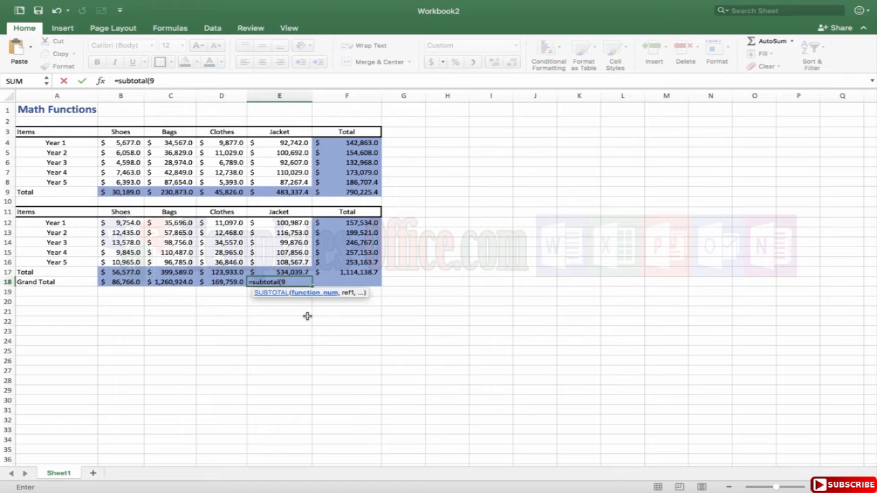
Try to use sum(E4:E17) as the first argument of the SUBTOTAL formula in E18, and remove it again.
type("s")
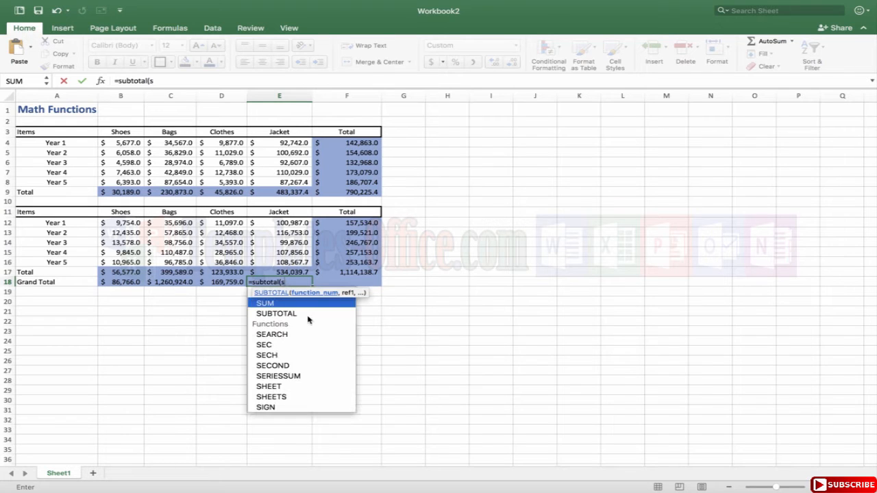
type("um")
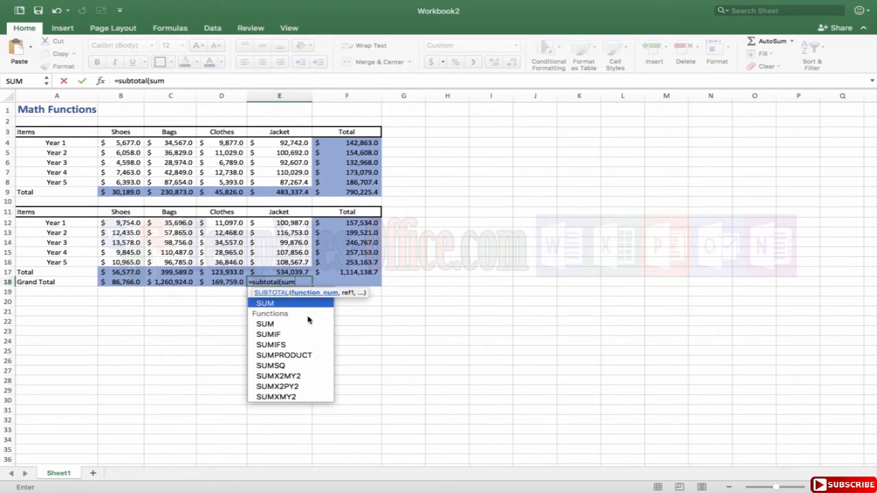
type("(")
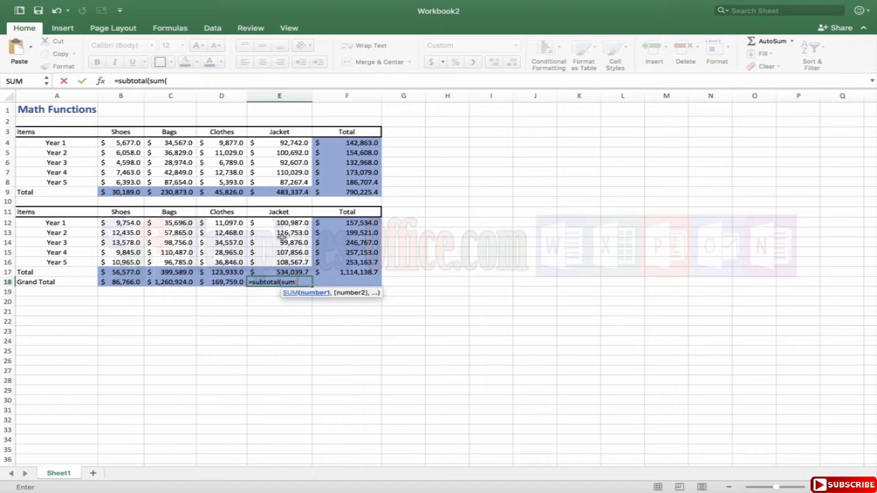
left_click_drag(292, 143, 286, 272)
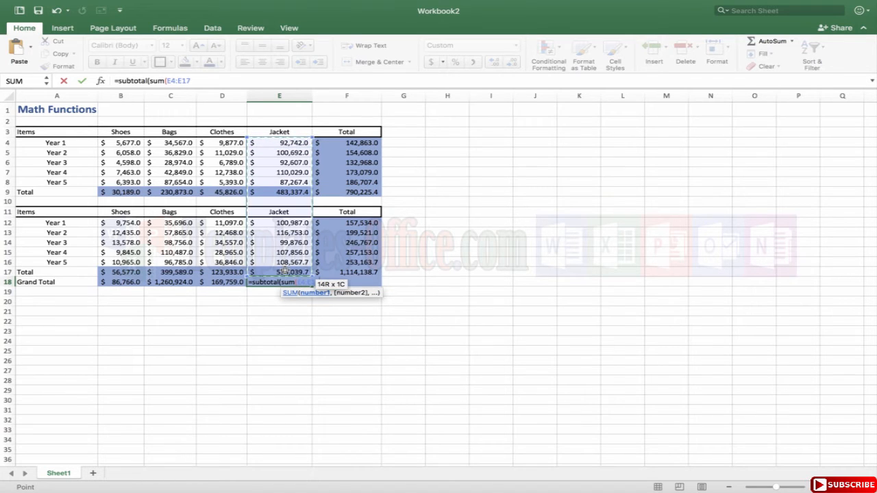
key("Return")
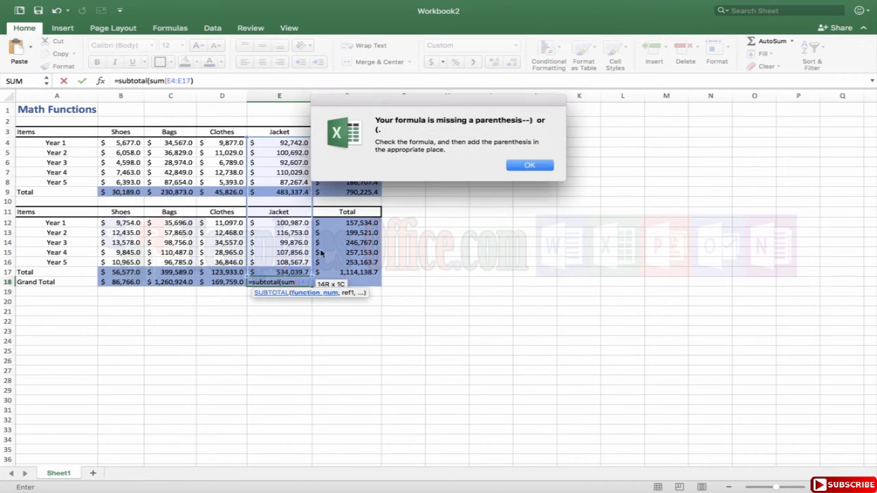
left_click(528, 166)
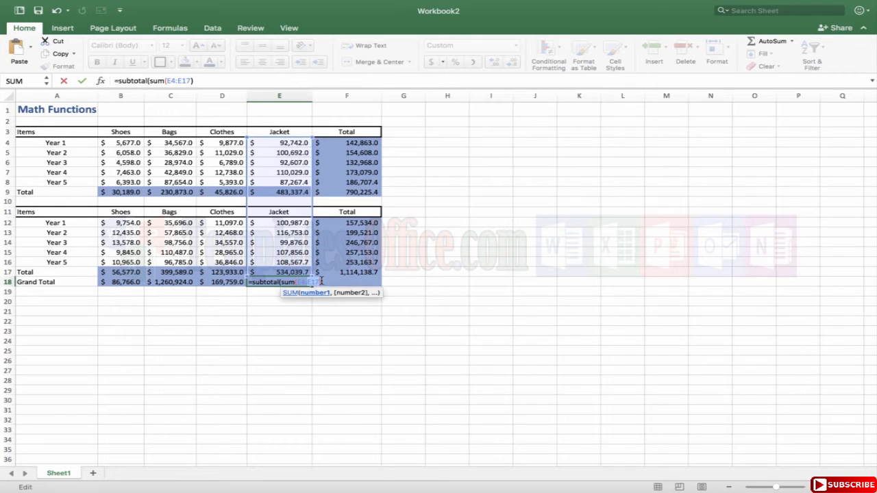
left_click(321, 281)
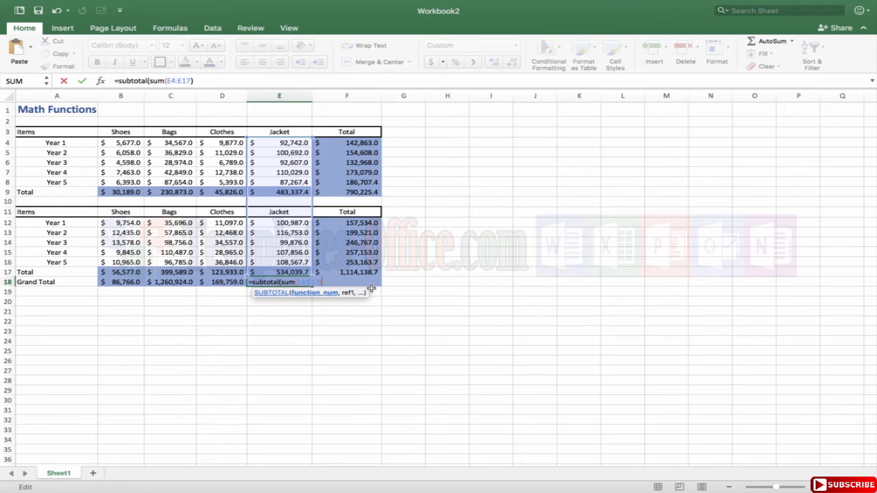
type(",")
left_click(282, 282)
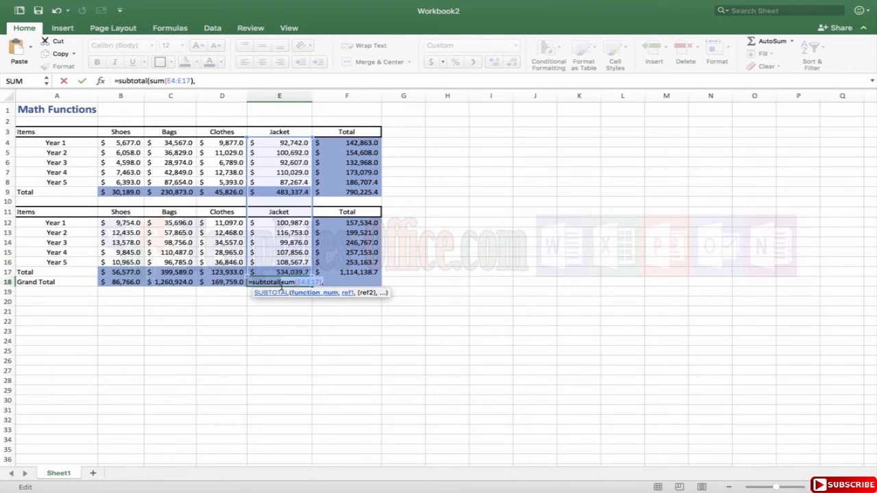
key("BackSpace")
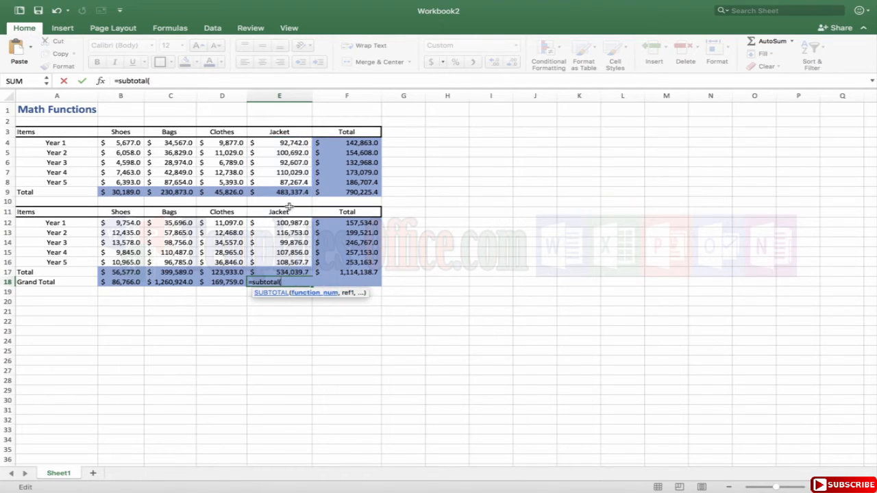
left_click_drag(281, 143, 293, 275)
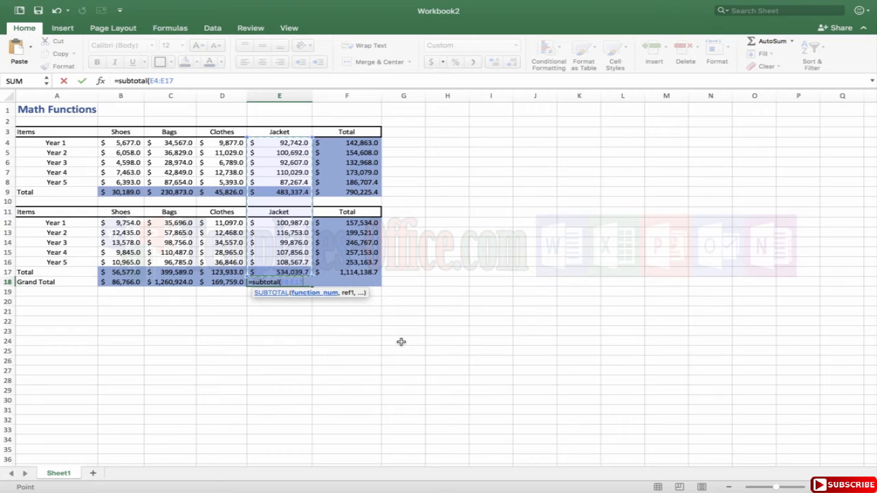
key("BackSpace")
key("BackSpace")
key("BackSpace")
key("BackSpace")
key("BackSpace")
key("BackSpace")
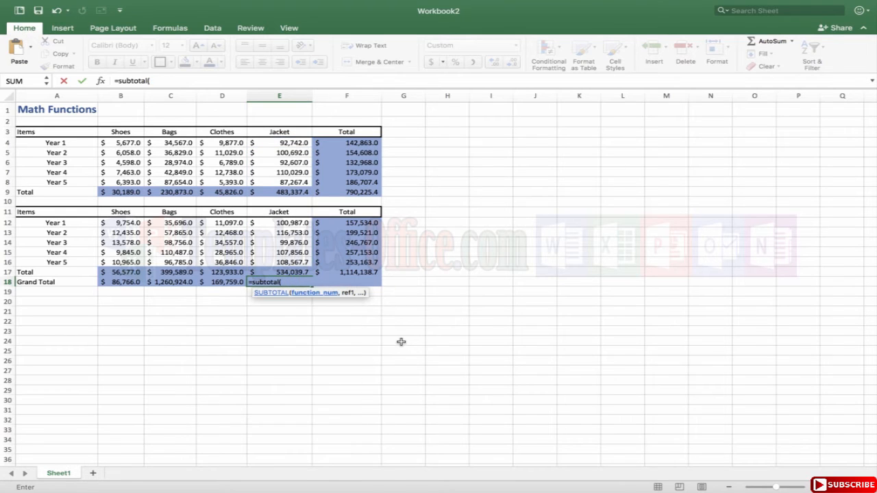
Complete the Jacket grand total in E18 as =SUBTOTAL(9,E4:E17) and review the entered formula.
type("9,")
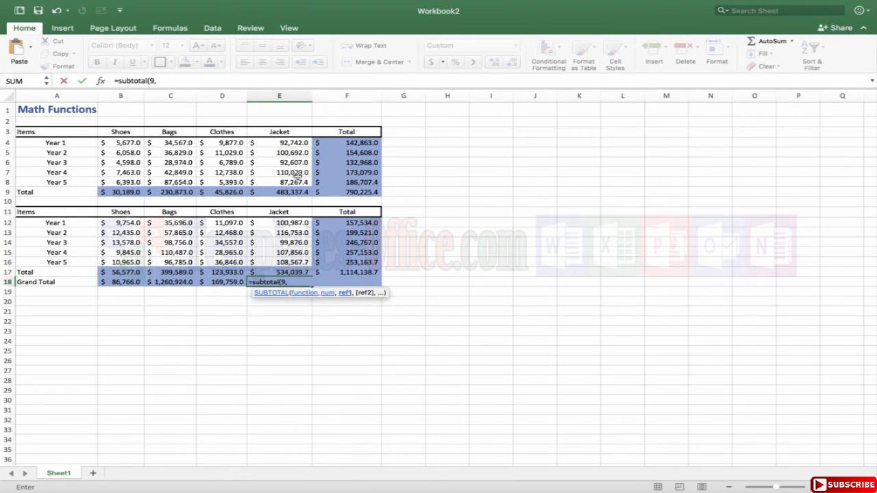
left_click_drag(291, 143, 292, 274)
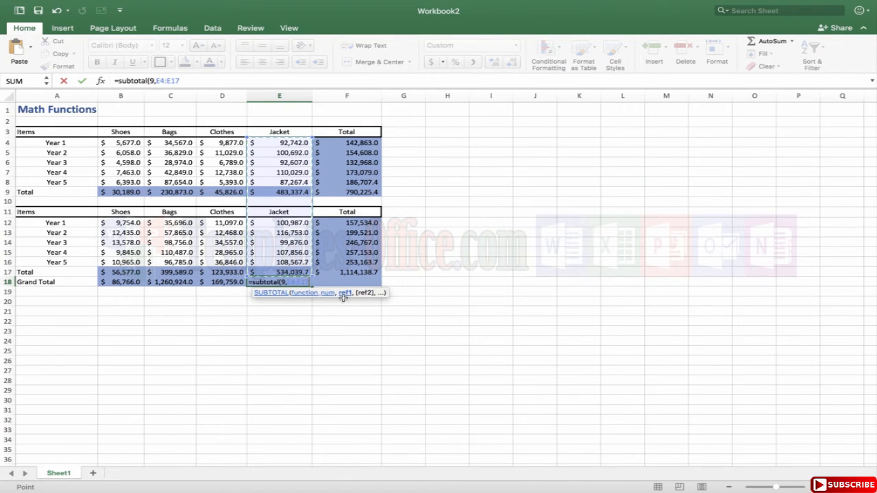
type(")")
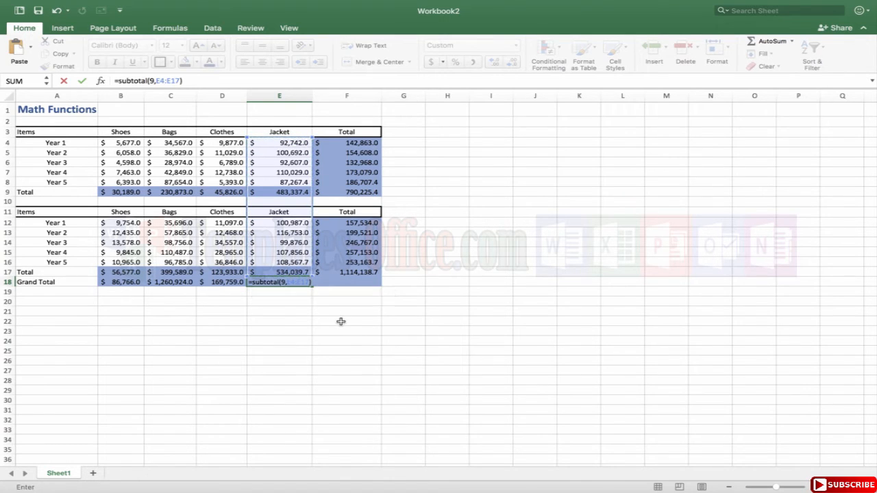
key("Return")
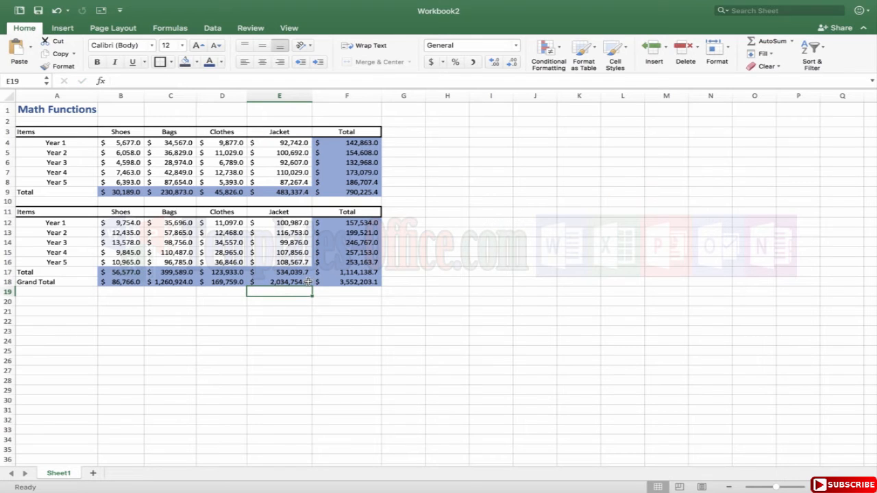
left_click(307, 281)
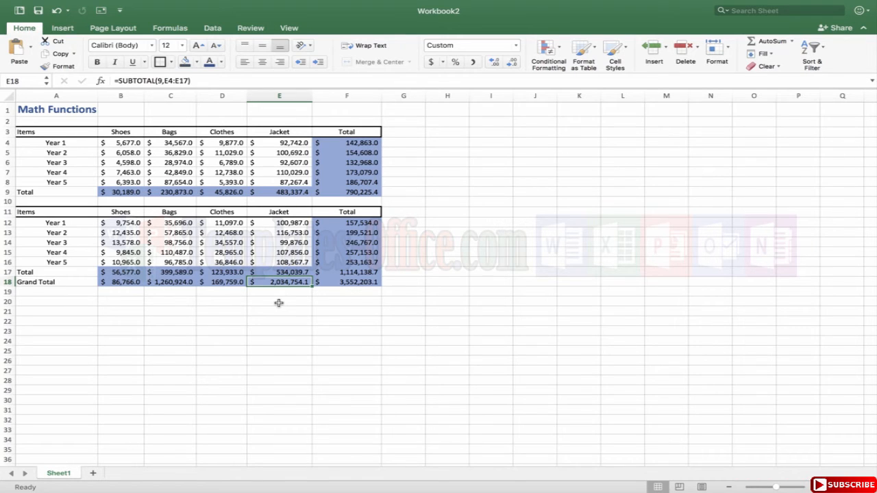
Replace the first table's Jacket total in E9 with =SUBTOTAL(9,E4:E8).
left_click(293, 192)
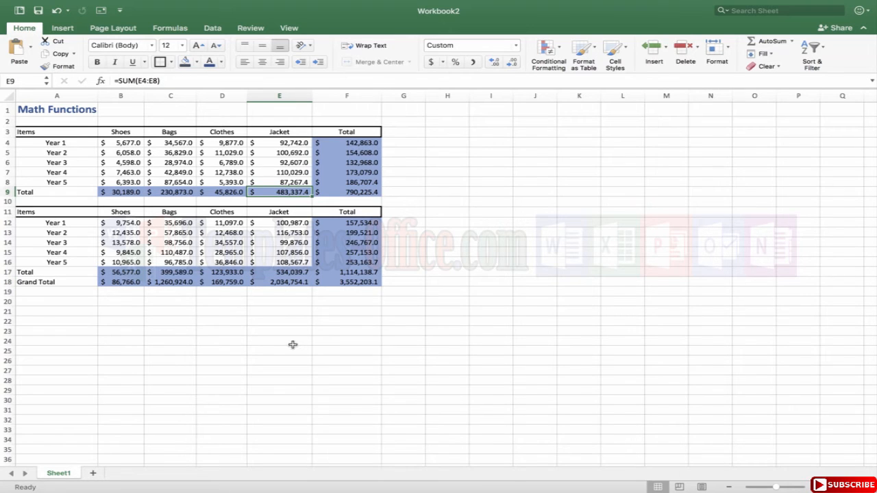
key("Delete")
type("=subt")
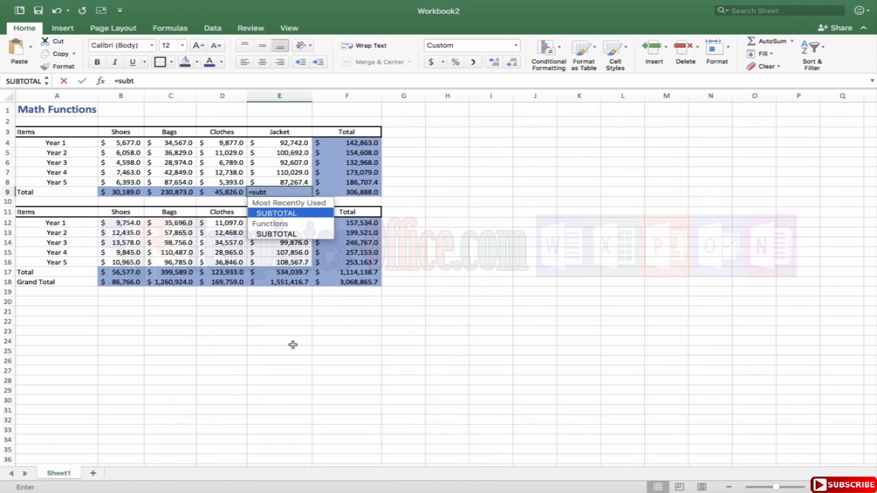
type("otal(")
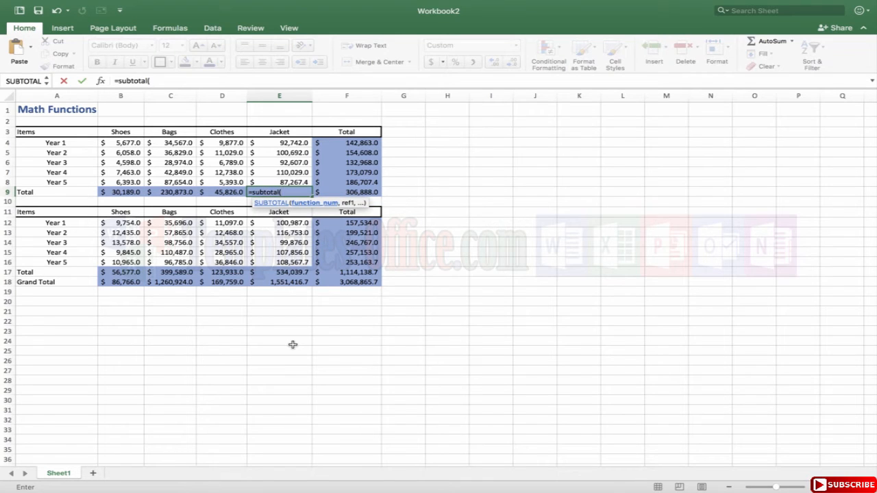
type("9,")
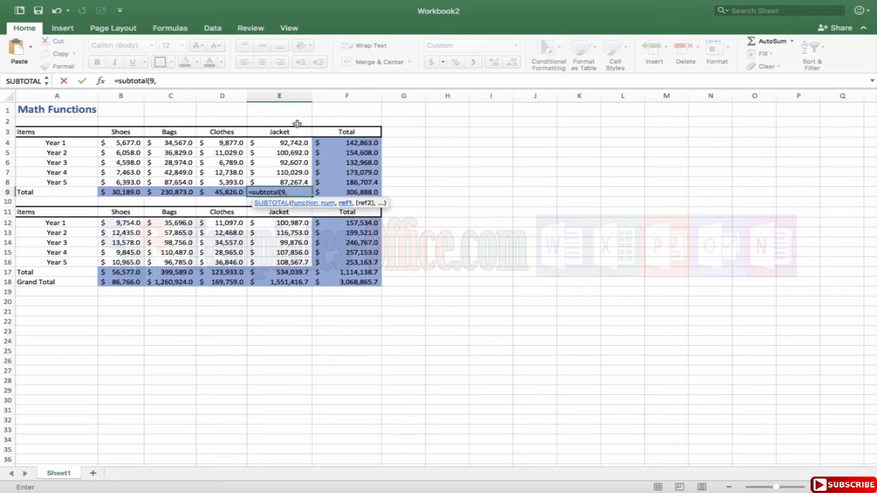
left_click_drag(283, 143, 286, 182)
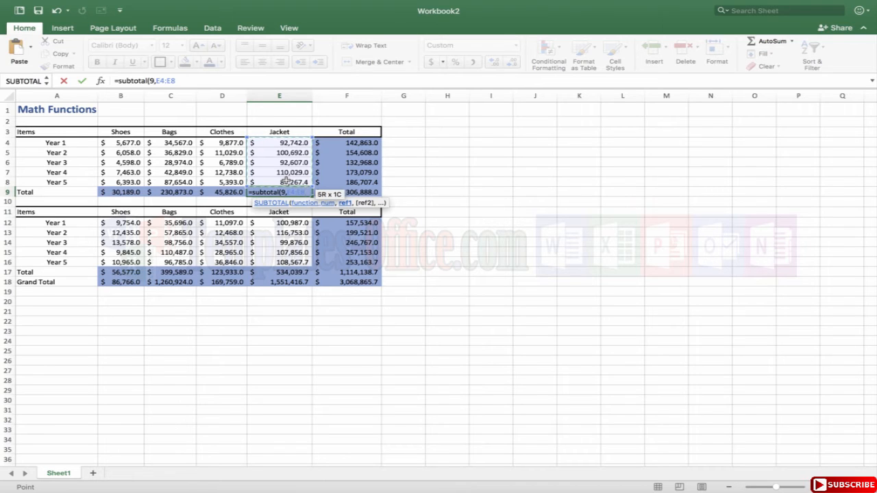
type(")")
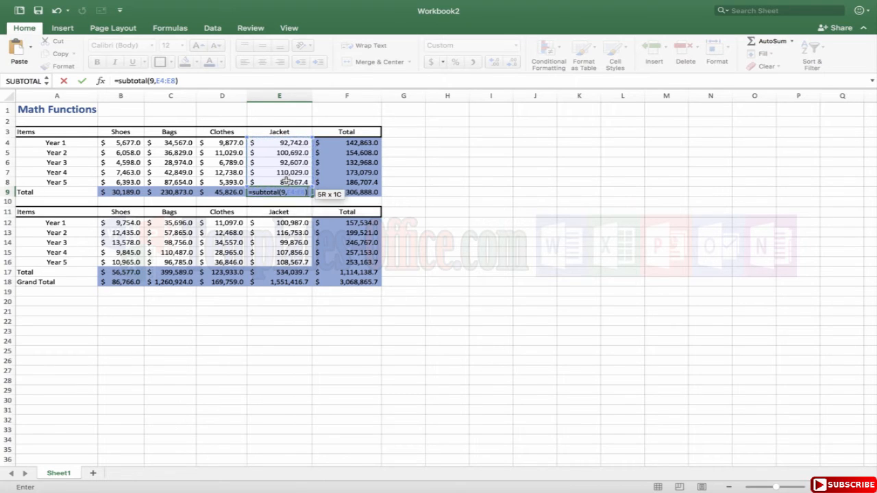
key("Return")
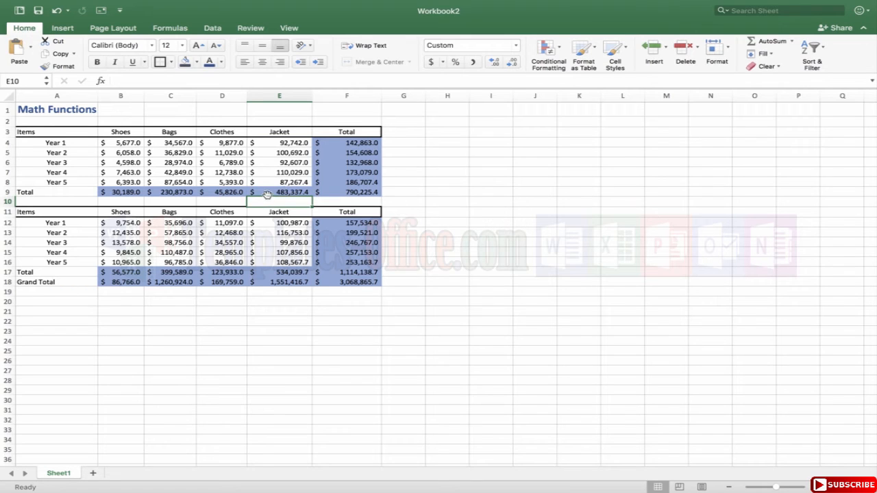
Inspect the formula behind the second table's Jacket total in E17 without changing it.
left_click(272, 273)
left_click(174, 81)
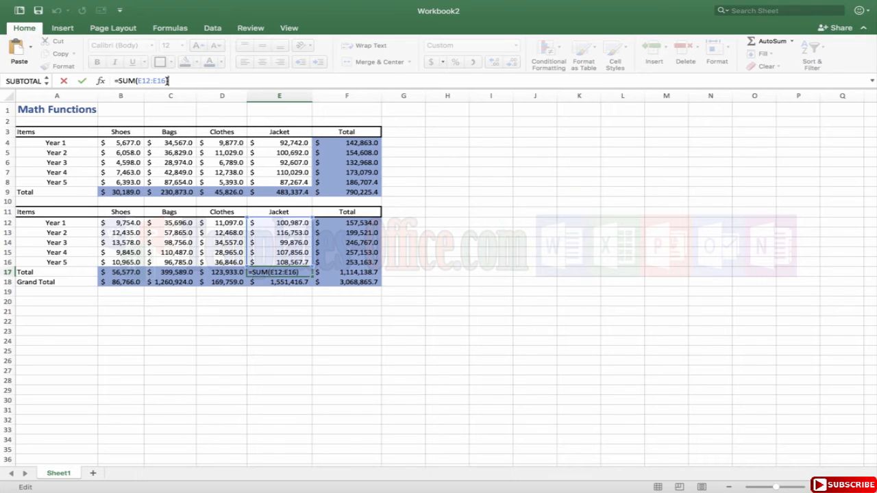
key("Return")
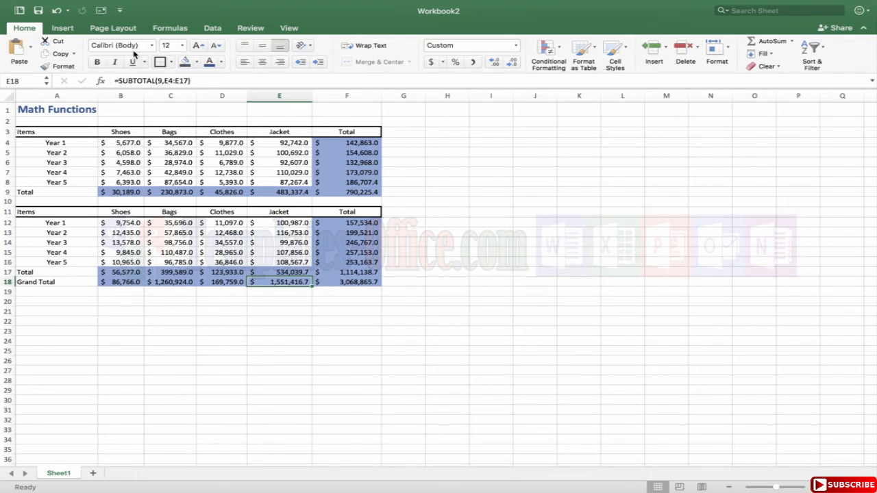
Undo the E9 formula replacement to compare its effect on the Jacket grand total, and redo it.
left_click(58, 10)
left_click(57, 10)
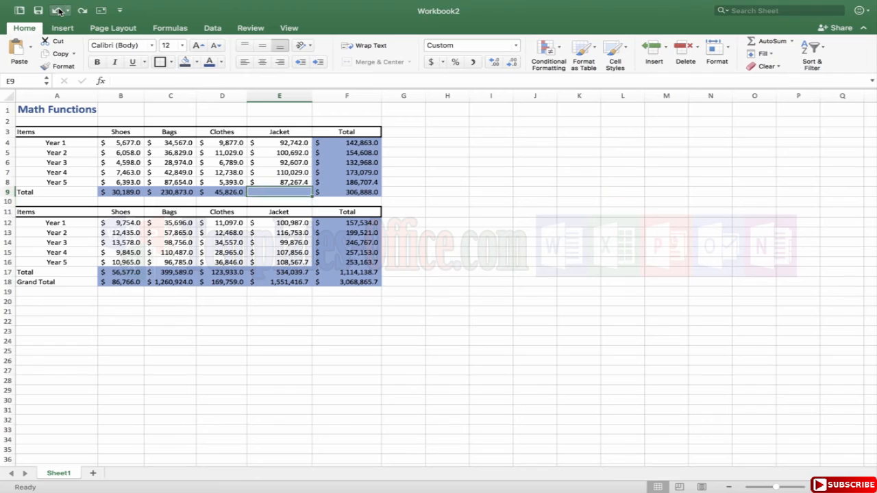
left_click(58, 12)
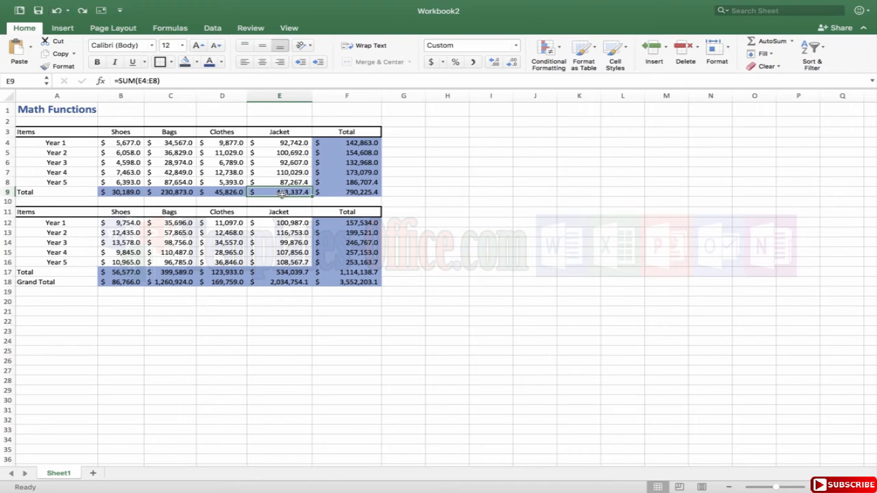
left_click(82, 11)
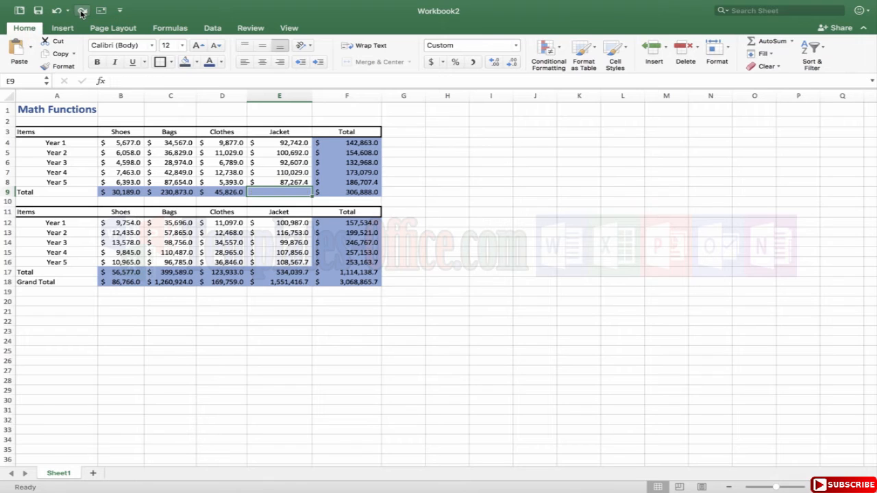
left_click(82, 11)
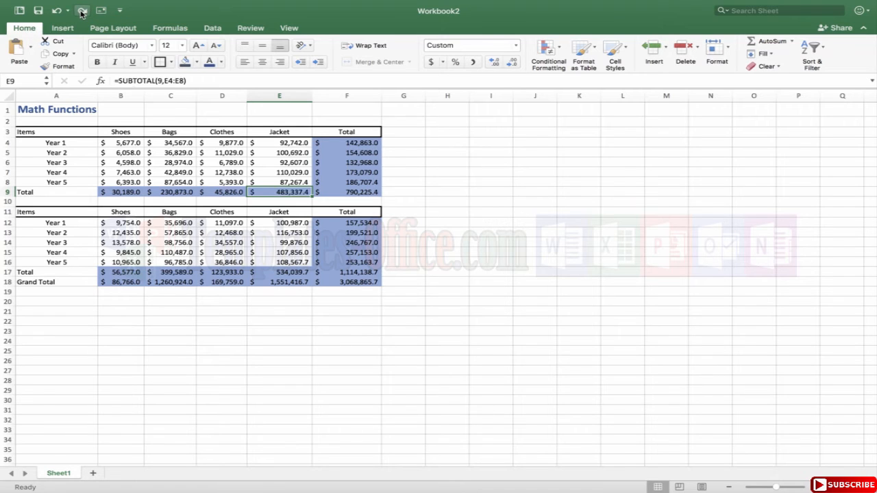
Examine which cells the Jacket grand total formula in E18 references.
double_click(285, 282)
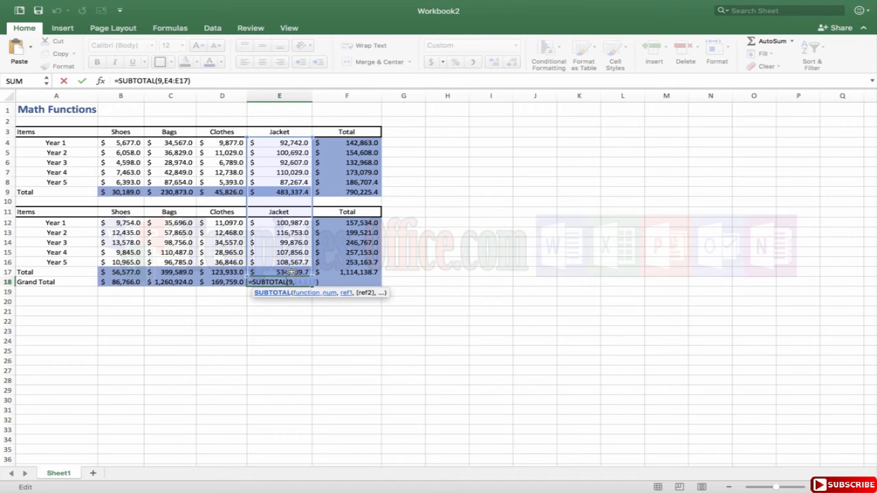
left_click(295, 135)
left_click(270, 282)
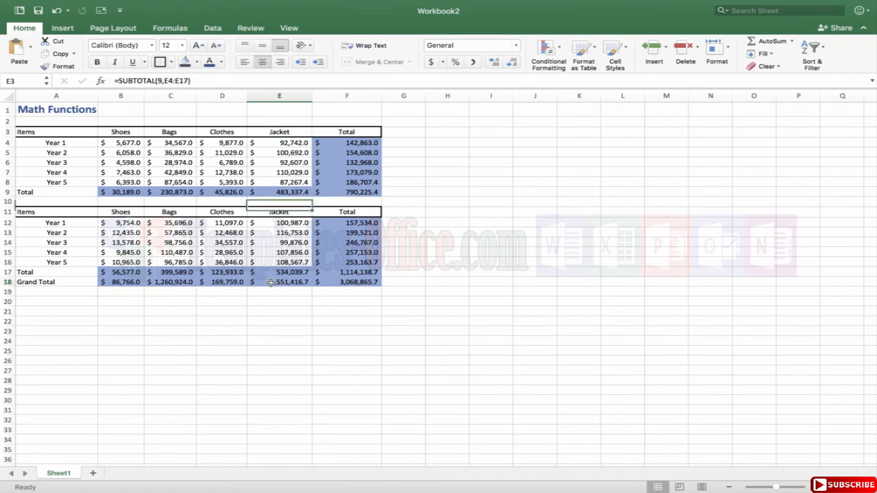
Compare the formulas of the first Jacket total in E9 and the grand total in E18 with the yearly values in E4:E8.
left_click(280, 192)
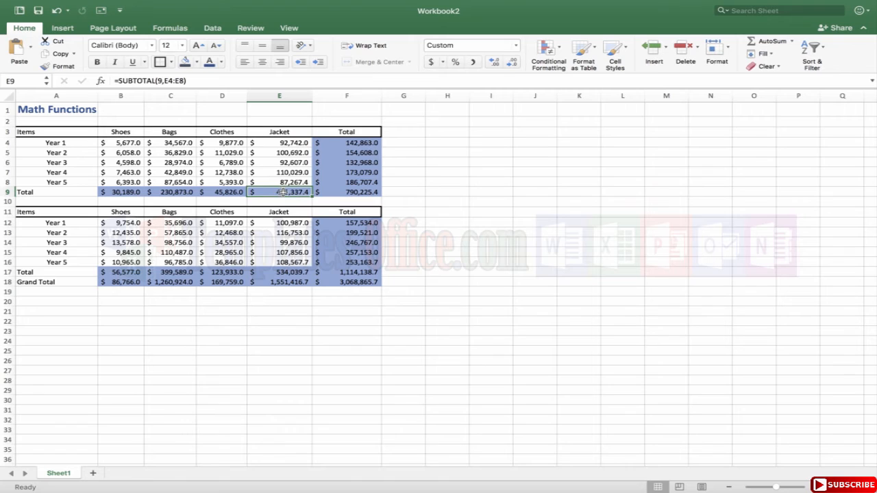
left_click(281, 282)
left_click(279, 192)
left_click(281, 143)
left_click_drag(279, 149, 279, 181)
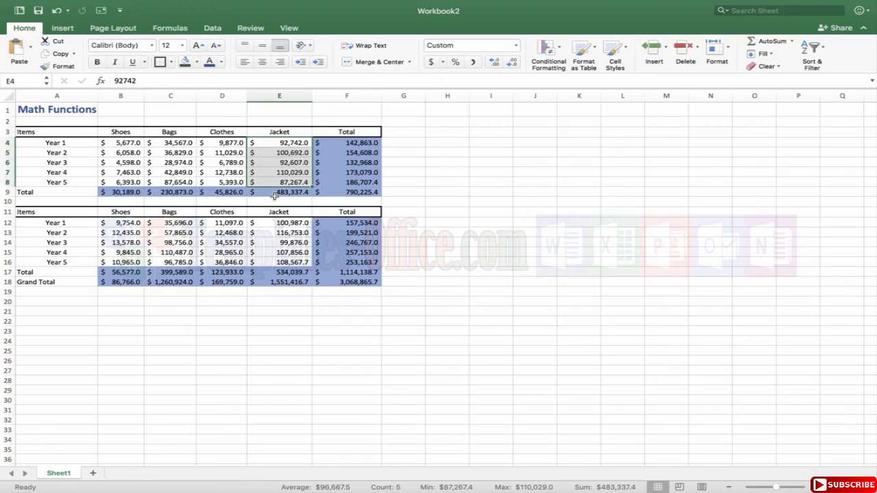
Copy the SUBTOTAL formula from E9 into the second table's Jacket total in E17, giving =SUBTOTAL(9,E12:E16).
left_click(272, 192)
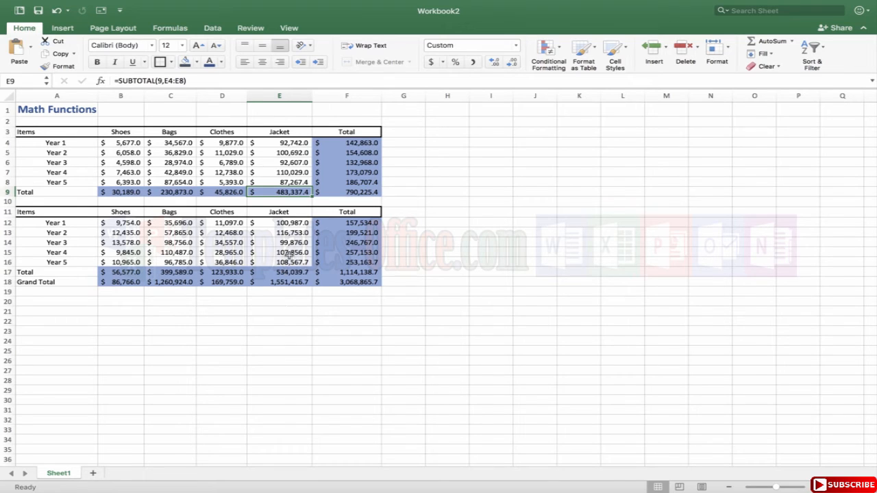
key("super+c")
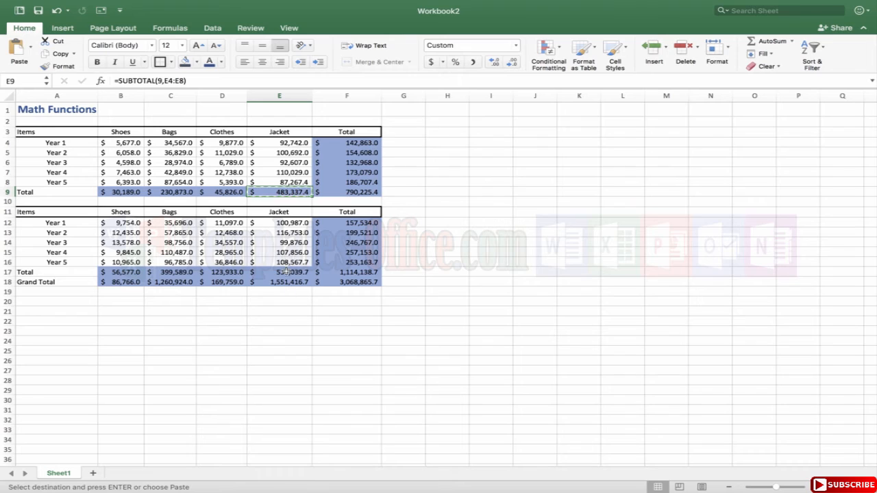
left_click(286, 272)
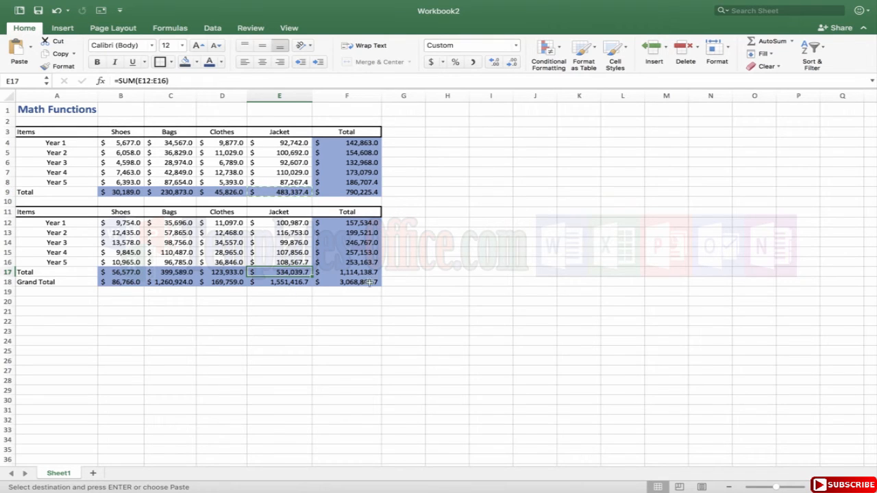
key("super+v")
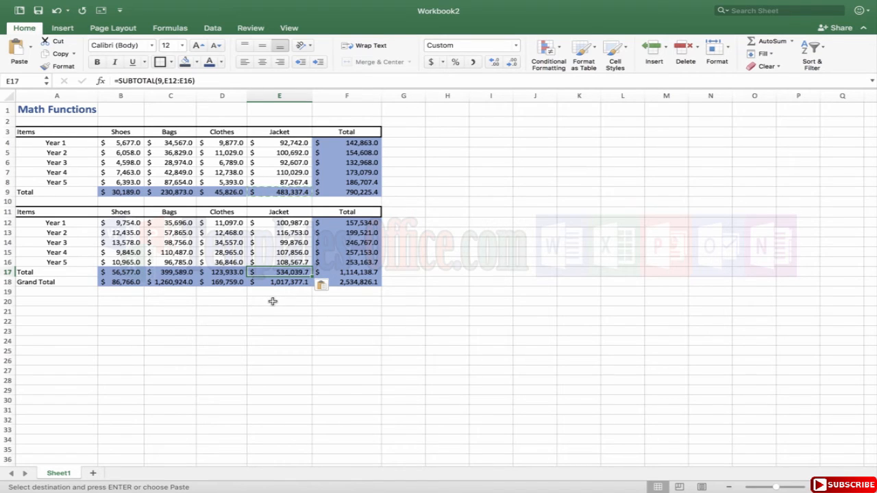
key("Escape")
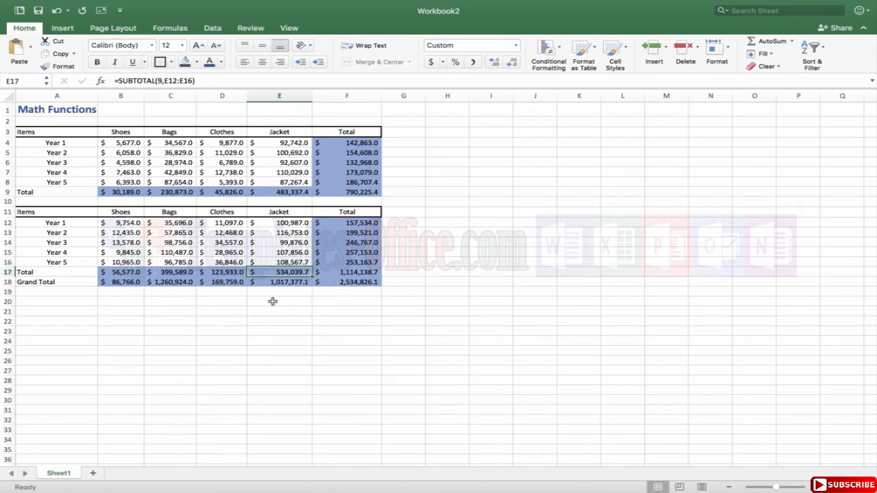
Check the combined sum of the Jacket yearly values in E12:E16 and E4:E8 by selecting both ranges.
left_click(273, 302)
left_click_drag(278, 222, 282, 262)
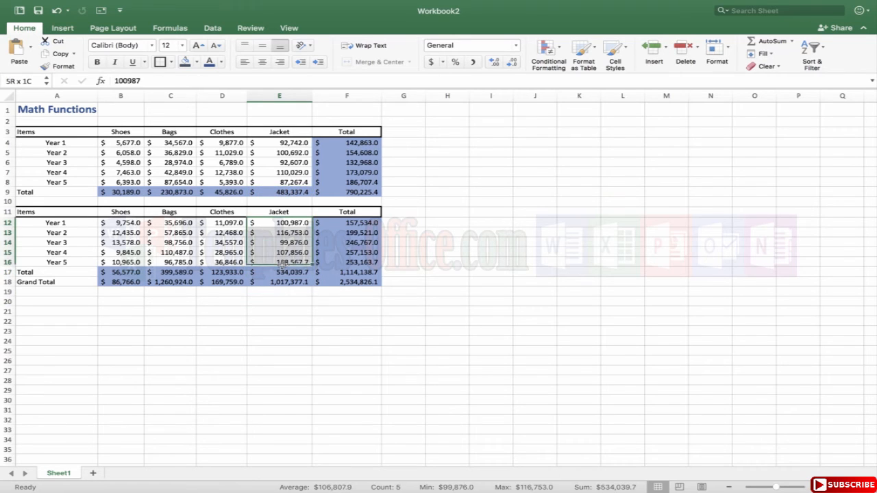
key("F2")
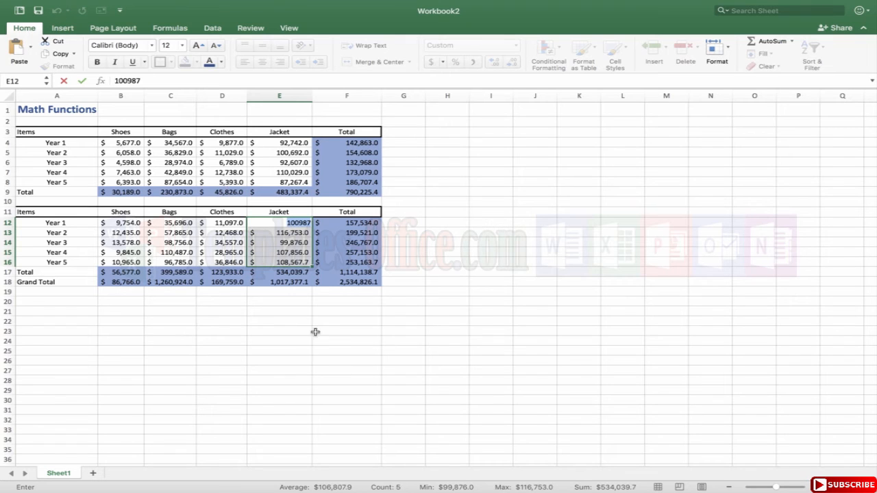
left_click_drag(281, 143, 281, 182)
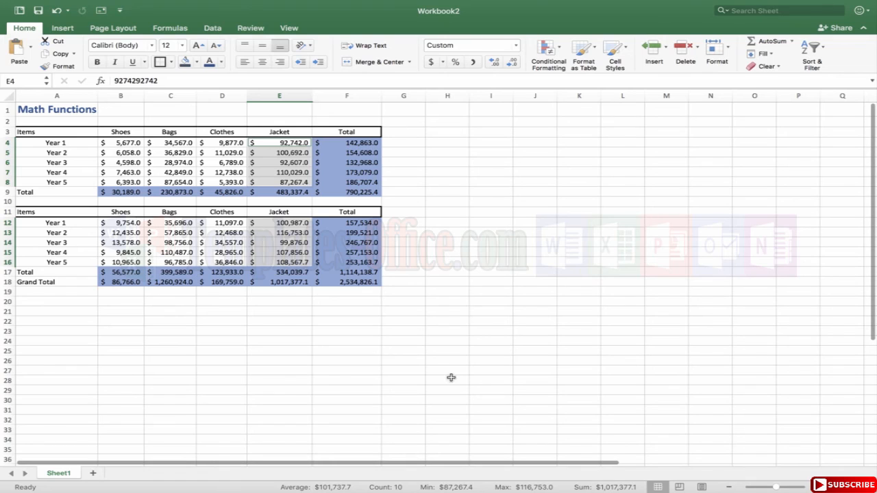
left_click(299, 331)
Inspect the cell range behind the Jacket grand total in E18 and the formula in E17 without changing them.
left_click(269, 280)
key("super+shift+t")
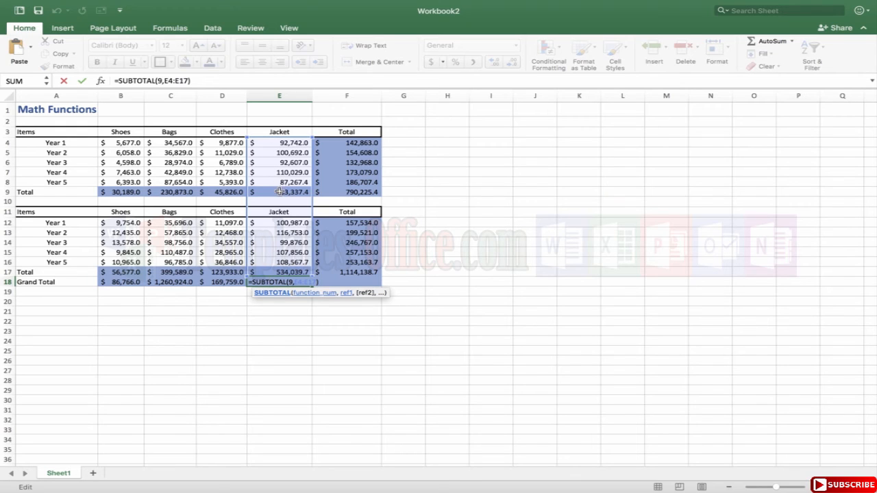
key("Return")
left_click(281, 271)
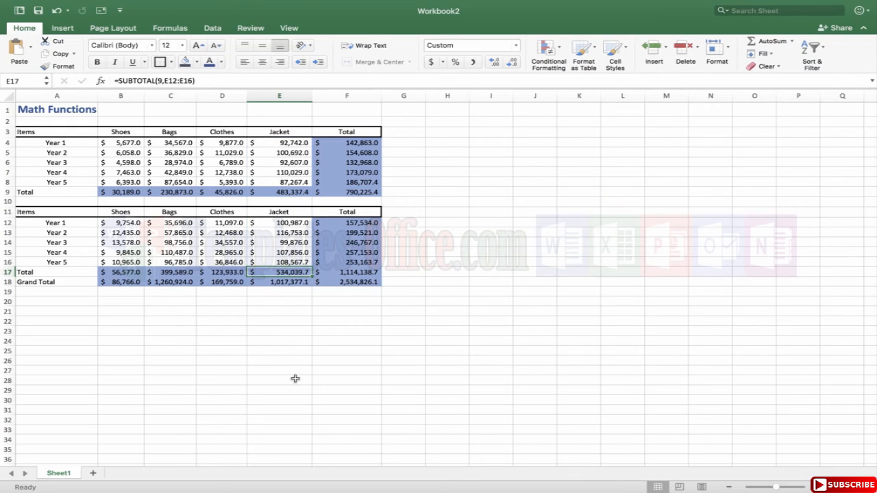
left_click(333, 378)
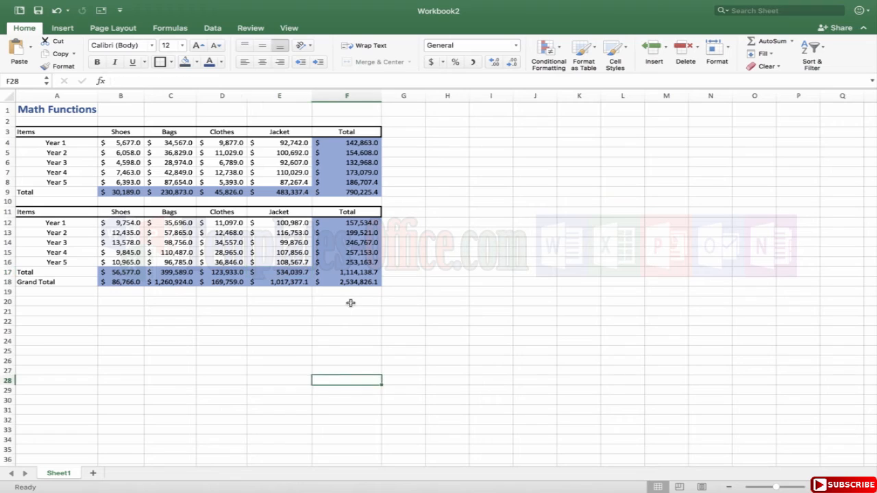
Replace the overall grand total in F18 with =ROUND(F17+F9,0).
left_click(348, 282)
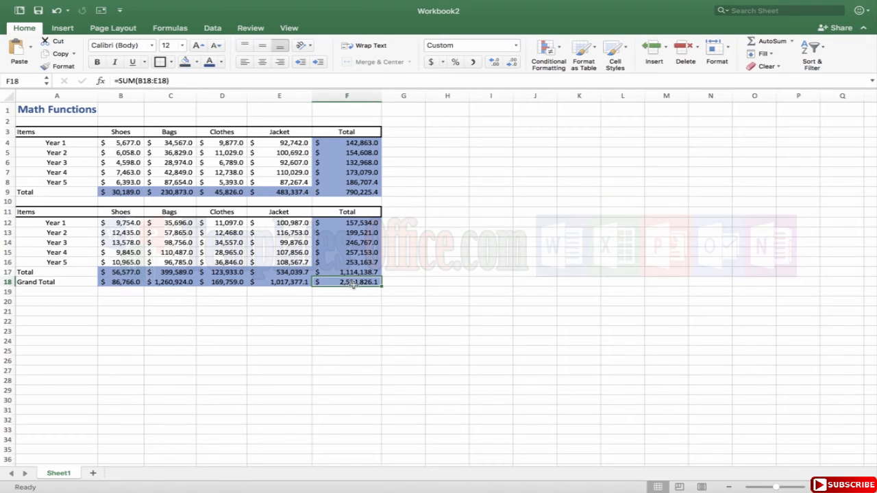
key("Delete")
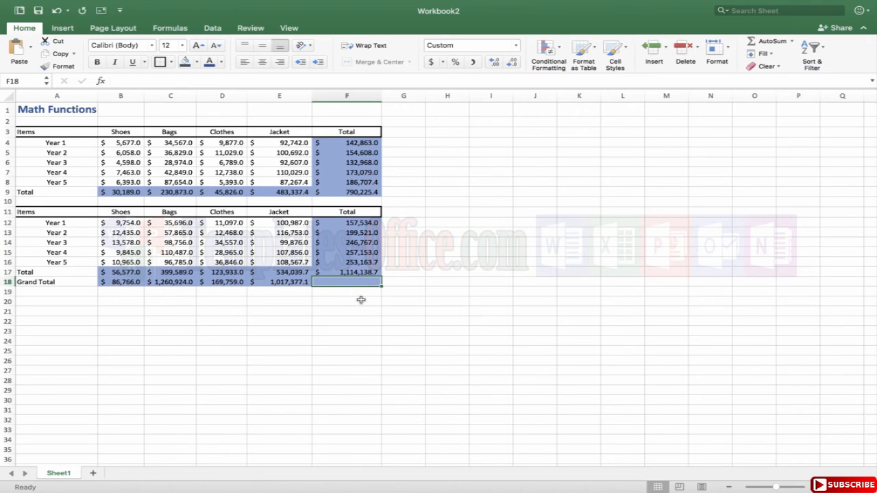
type("=round")
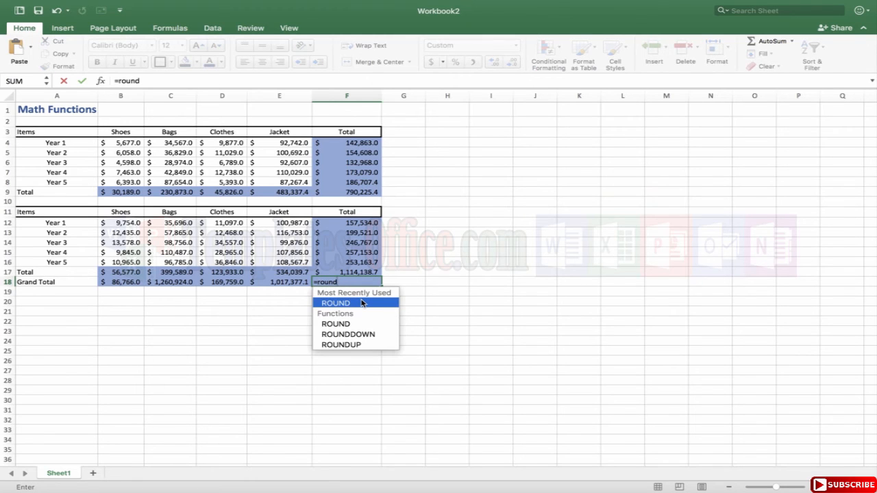
type("(")
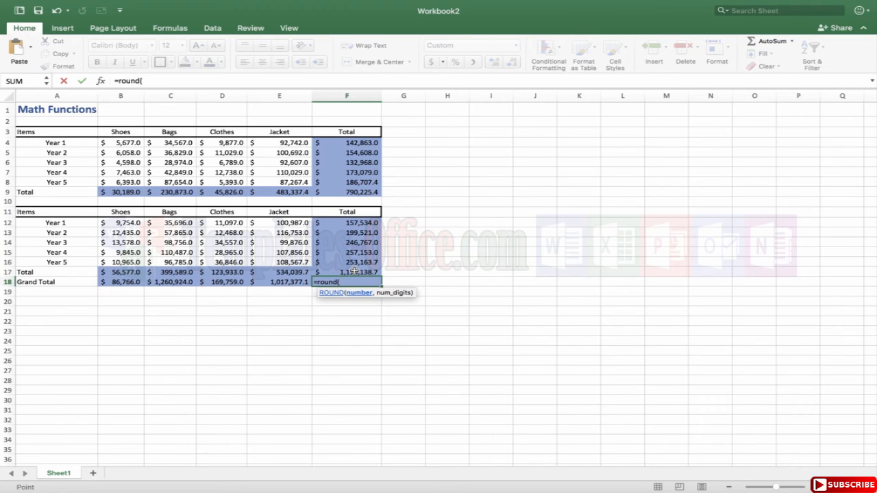
left_click(354, 272)
type("+")
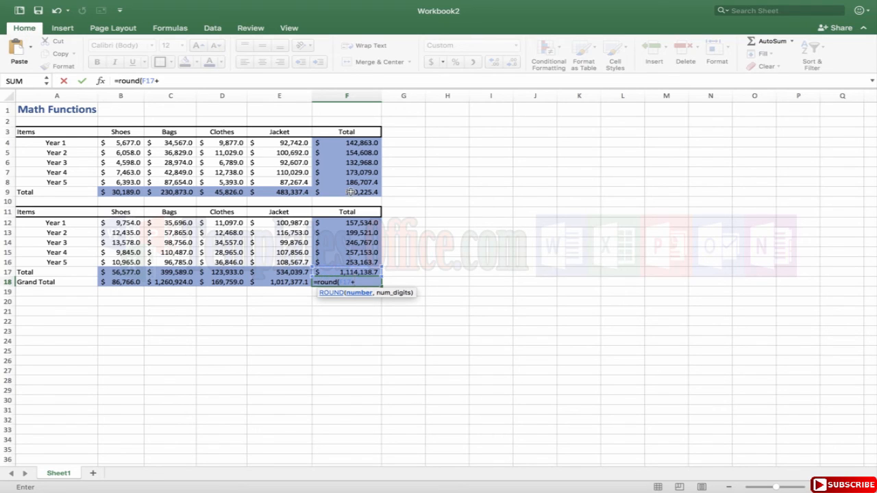
left_click(351, 191)
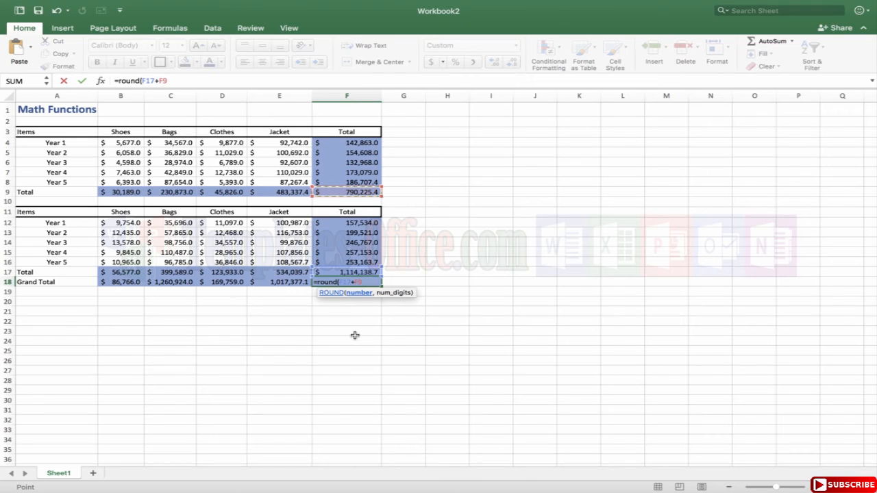
type(",0)")
key("Return")
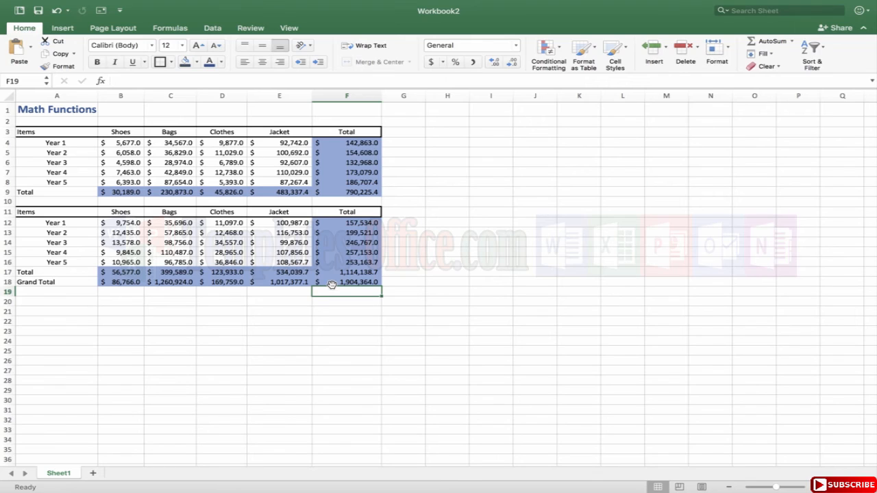
Change the number of digits in the F18 ROUND formula to 1.
left_click(378, 281)
left_click(199, 81)
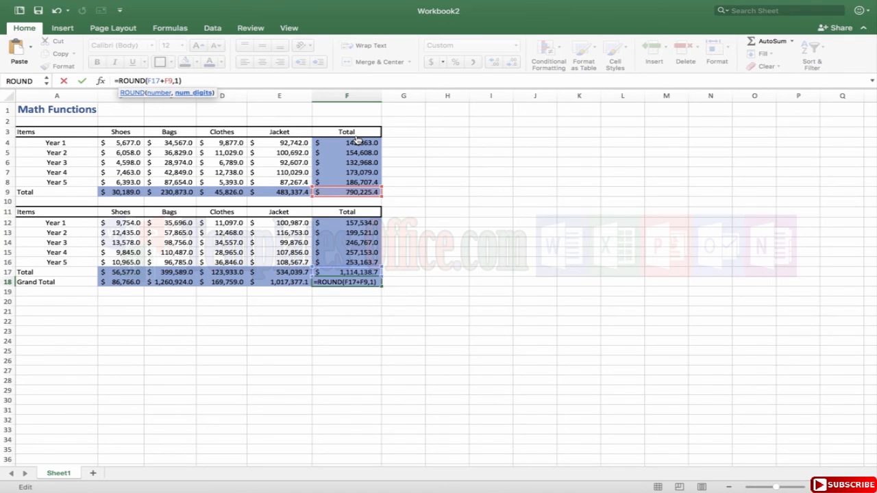
key("Return")
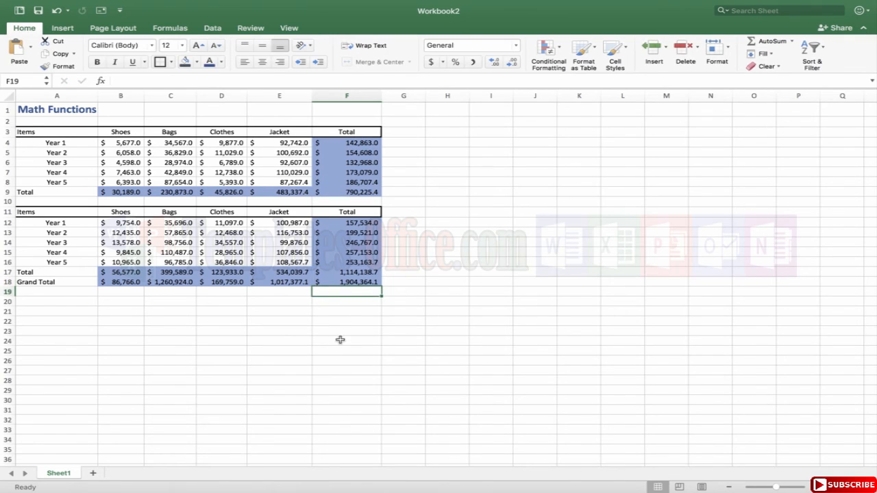
left_click(339, 340)
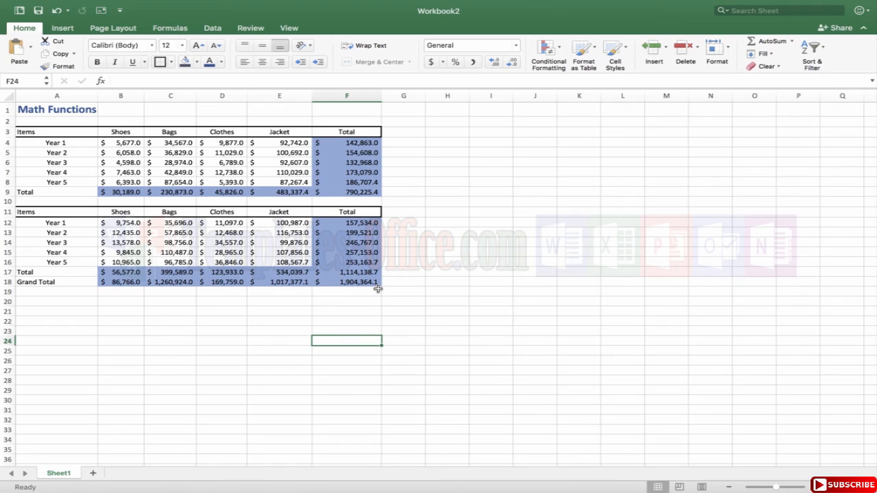
Set the F18 ROUND formula to 0 digits so that it reads =ROUND(F17+F9,0).
left_click(371, 283)
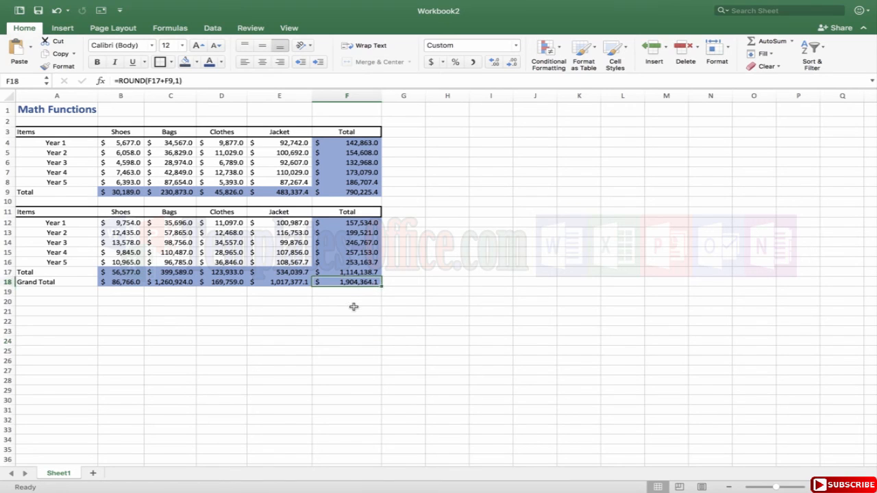
left_click(354, 310)
left_click(359, 277)
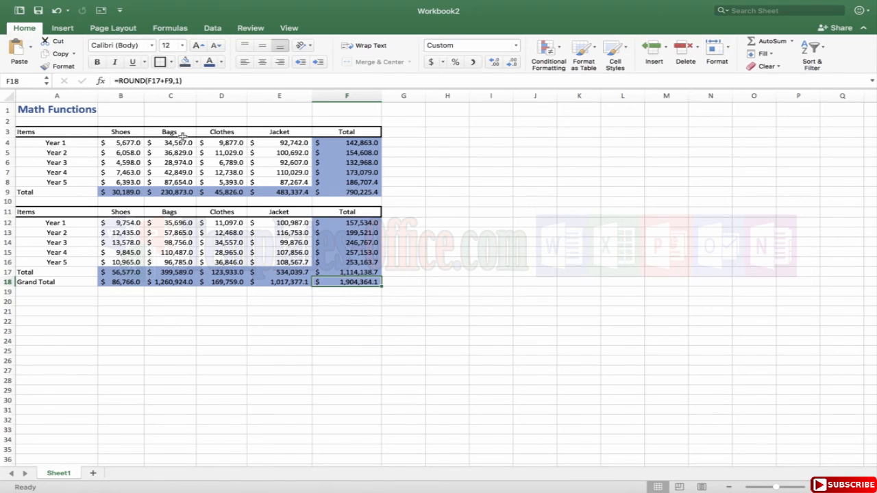
left_click(182, 81)
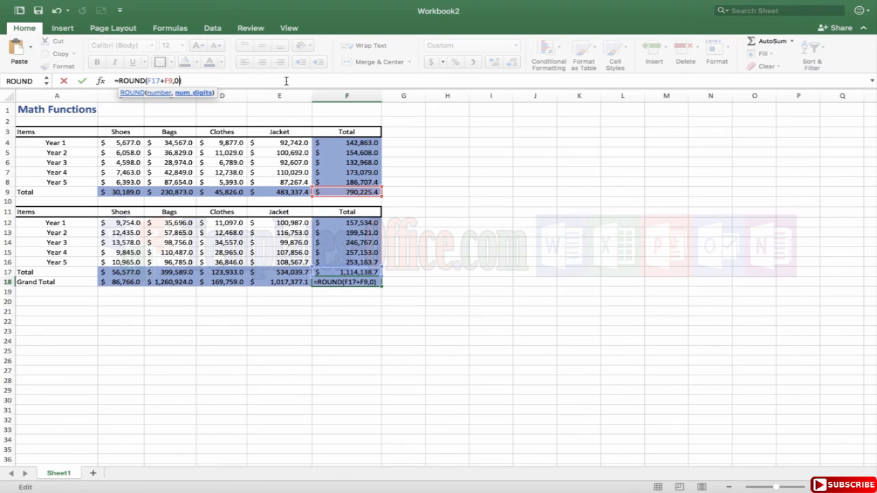
key("Return")
Format the Total column values in F4:F18 to display no decimal places.
left_click_drag(352, 282, 355, 145)
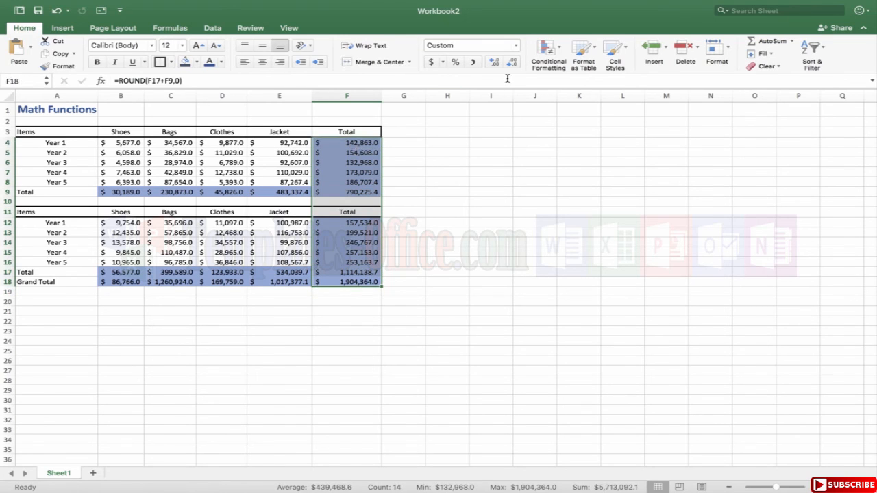
left_click(512, 62)
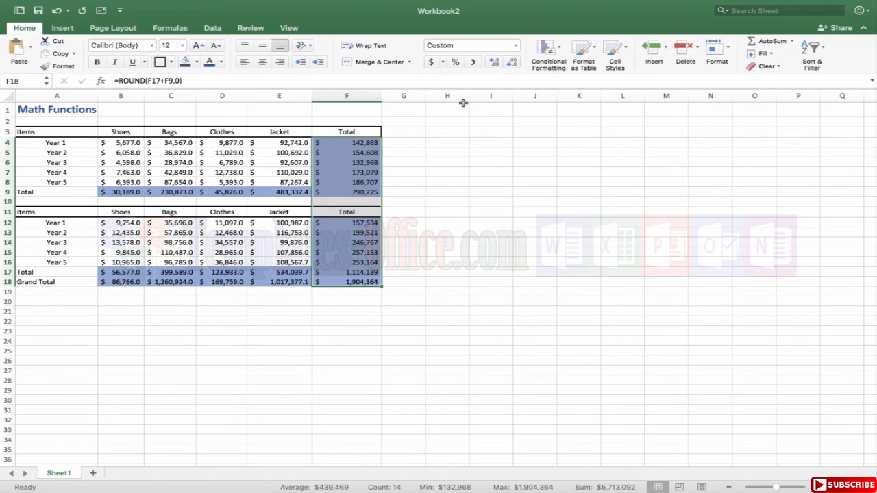
left_click(513, 63)
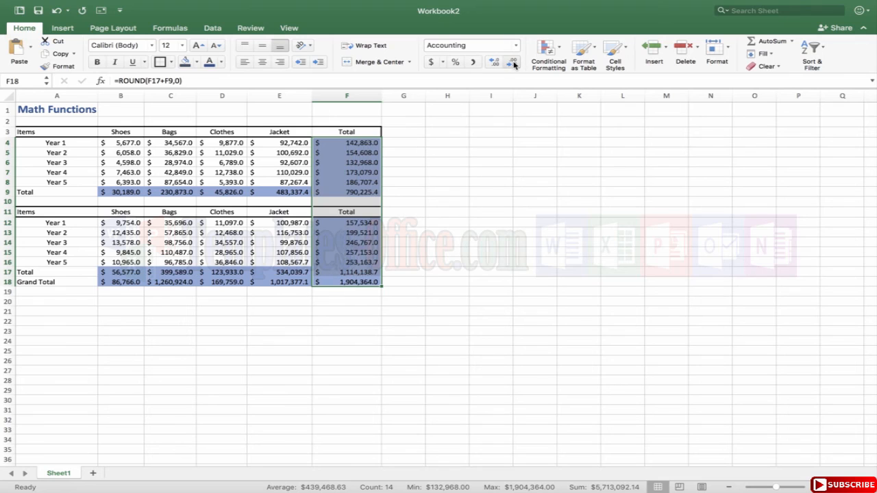
left_click(514, 63)
left_click(409, 368)
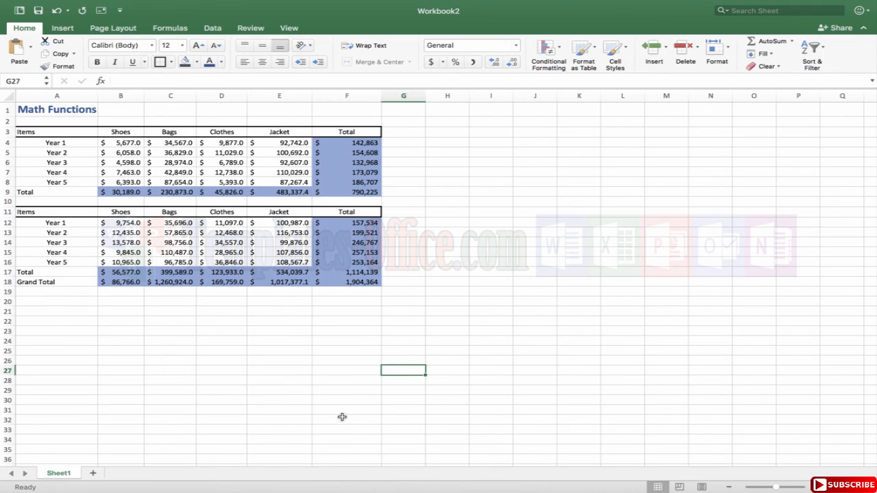
mouse_move(606, 3)
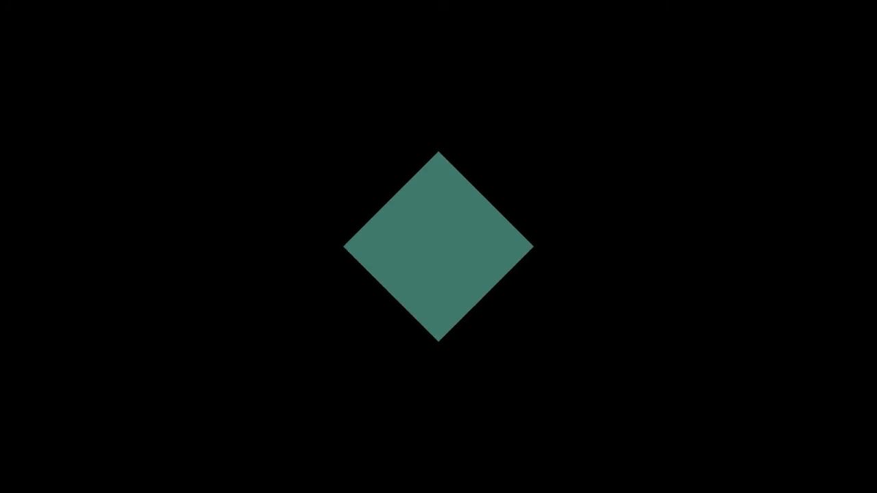